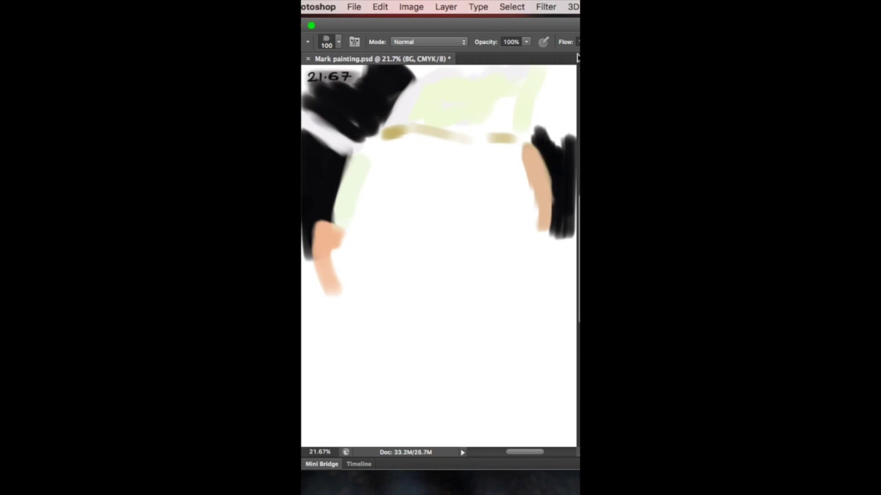
On the painting layer, widen the skin tone down the right temple and edge it with a pale highlight, using a 60 px brush.
key(alt+bracketright)
drag(522, 146, 545, 241)
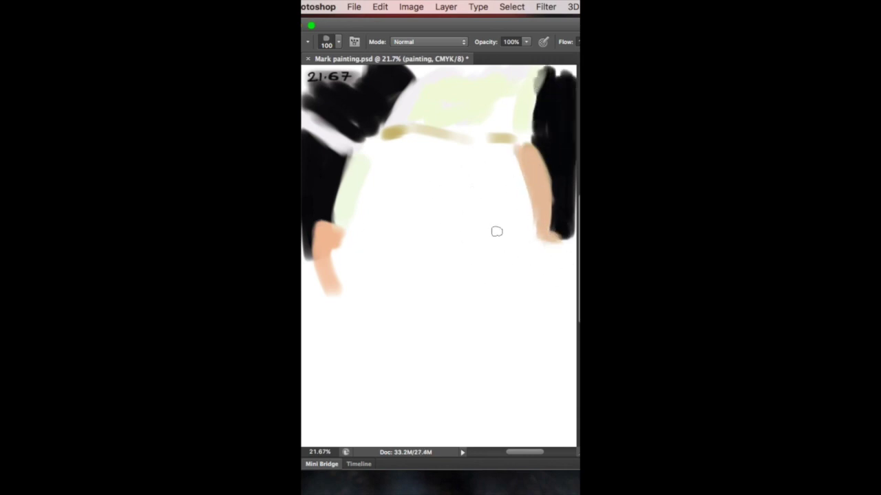
drag(534, 145, 547, 181)
mouse_move(553, 121)
mouse_down()
mouse_move(544, 171)
mouse_move(551, 225)
mouse_up()
key(bracketleft)
key(bracketleft)
key(bracketleft)
key(bracketleft)
drag(531, 147, 549, 231)
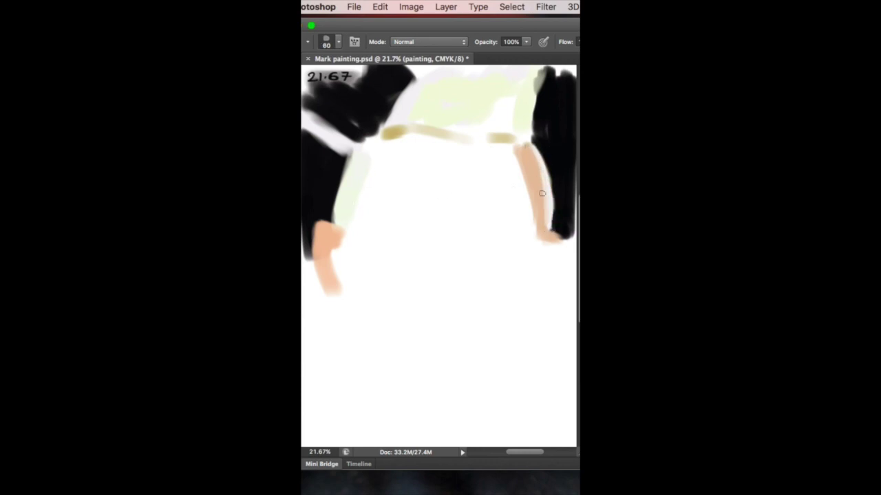
On the BG layer, paint a whitish horizontal bar across the black background right of the head.
key(alt+bracketleft)
mouse_move(549, 194)
mouse_down()
mouse_move(573, 194)
mouse_move(551, 192)
mouse_move(475, 227)
mouse_move(397, 236)
mouse_move(500, 239)
mouse_up()
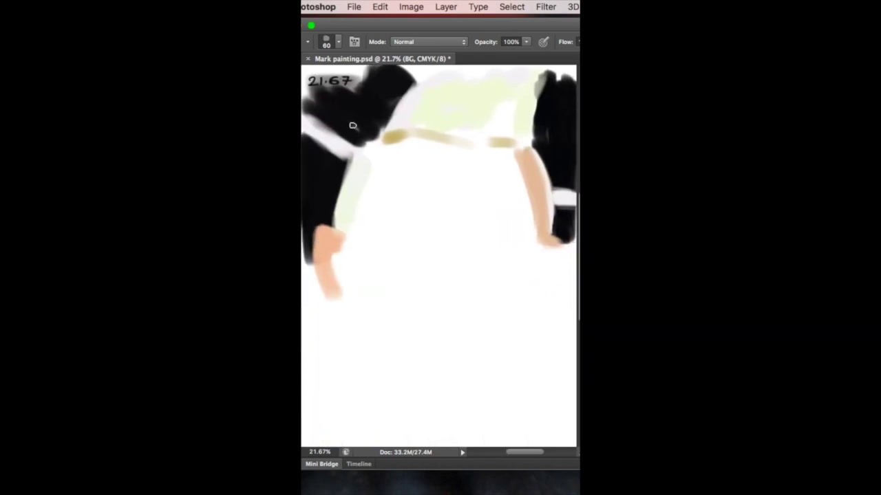
scroll(329, 247, down, 1)
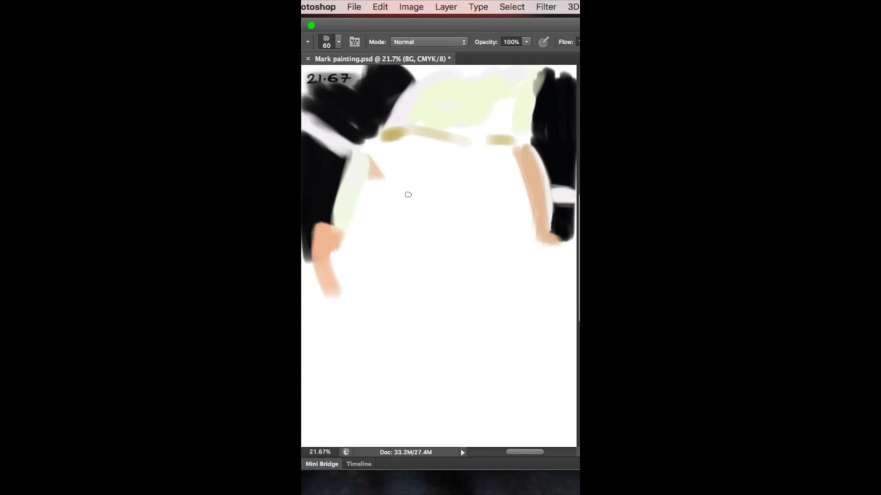
On the painting layer, fill the forehead with peach skin strokes and paint a continuous olive-brown hairline above it.
key(alt+bracketright)
mouse_move(399, 179)
mouse_down()
mouse_move(470, 161)
mouse_move(394, 144)
mouse_move(464, 163)
mouse_move(457, 155)
mouse_move(512, 160)
mouse_move(470, 170)
mouse_move(420, 221)
mouse_move(357, 196)
mouse_up()
key(bracketright)
key(bracketright)
key(bracketright)
key(bracketright)
key(bracketright)
mouse_move(392, 135)
mouse_down()
mouse_move(366, 141)
mouse_move(399, 136)
mouse_move(502, 151)
mouse_move(413, 146)
mouse_up()
key(x)
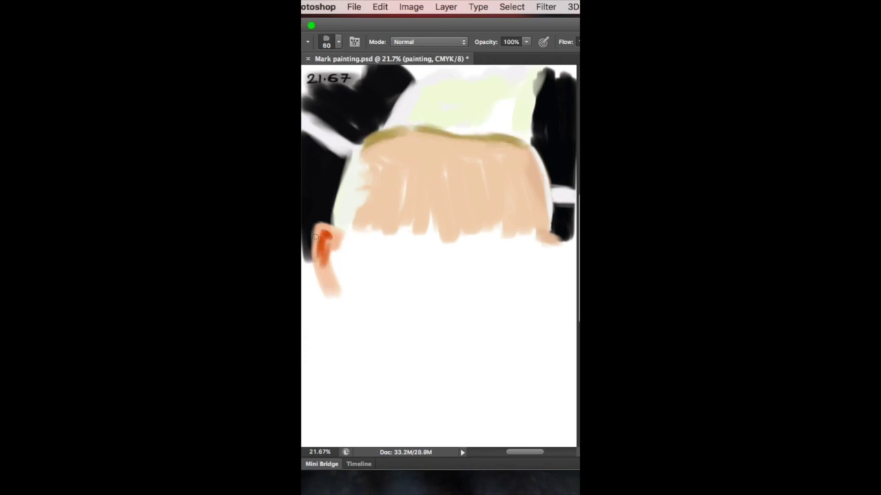
Shape the ear with an orange-red inner shadow and light peach skin strokes, and save the document.
mouse_move(345, 234)
mouse_down()
mouse_move(342, 289)
mouse_move(338, 268)
mouse_up()
drag(329, 235, 328, 273)
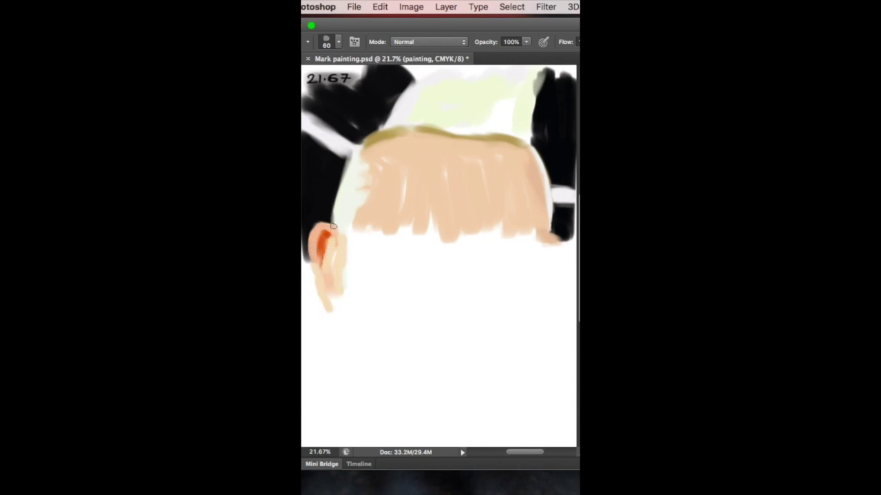
key(super+s)
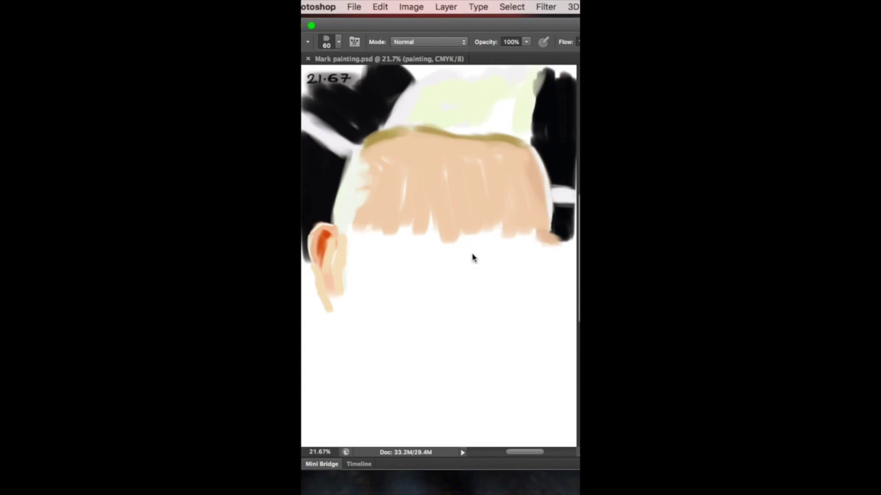
key(super+space)
key(Escape)
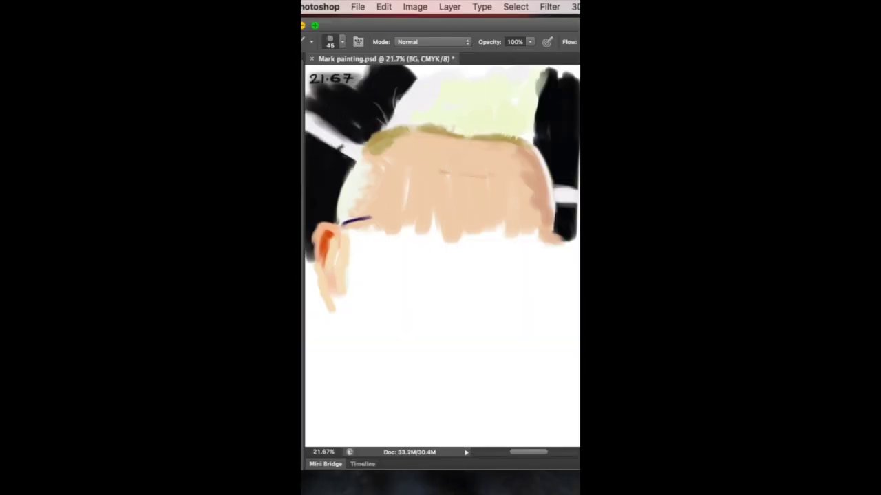
Paint a lilac-grey bar over the black background beside the diagonal white band.
drag(324, 112, 361, 141)
alt+click(354, 131)
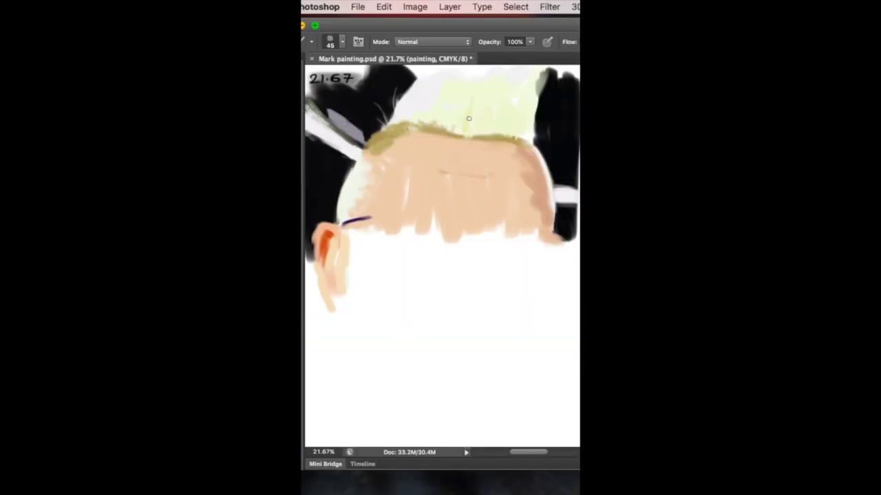
Shade the lower ear reddish-brown, and paint the light-blue earring, neck edge and dark backdrop beneath it.
drag(333, 253, 337, 290)
drag(350, 227, 348, 312)
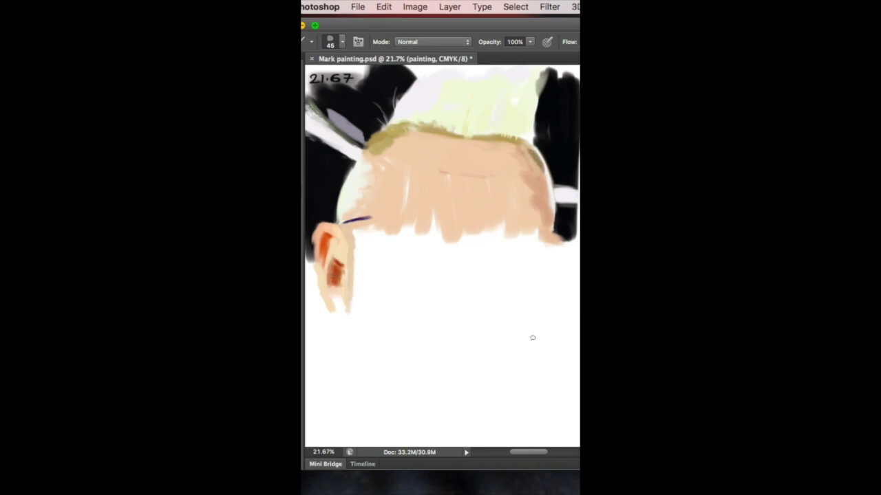
mouse_move(317, 265)
mouse_down()
mouse_move(334, 325)
mouse_move(309, 367)
mouse_move(355, 344)
mouse_move(344, 368)
mouse_up()
drag(351, 324, 341, 406)
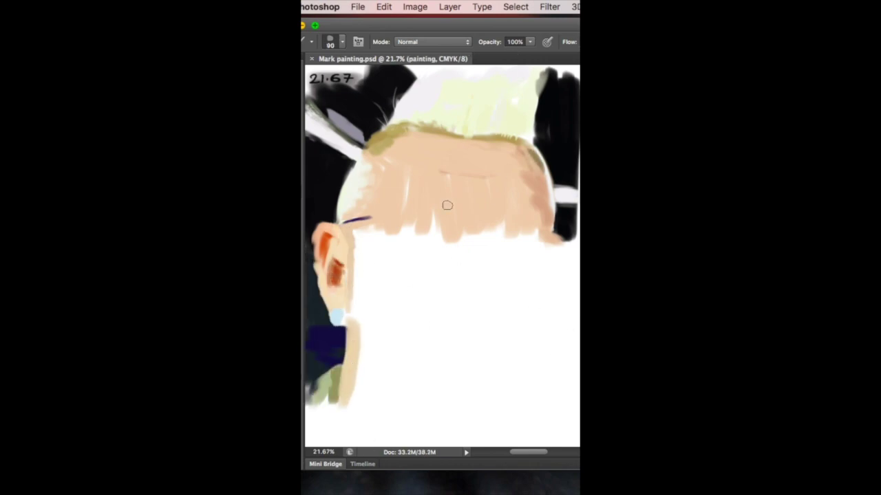
Smooth the forehead with peach skin strokes and add a soft pink patch across it.
drag(460, 196, 461, 228)
drag(531, 168, 447, 139)
mouse_move(472, 204)
mouse_down()
mouse_move(467, 226)
mouse_move(422, 225)
mouse_up()
drag(462, 162, 411, 159)
Paint the neck and cheek below the ear, and refine the ear shadows and the dark arm of the glasses.
mouse_move(364, 274)
mouse_down()
mouse_move(375, 403)
mouse_move(344, 439)
mouse_up()
mouse_move(338, 290)
mouse_down()
mouse_move(330, 247)
mouse_move(322, 282)
mouse_up()
key(bracketleft)
drag(336, 223, 370, 217)
drag(350, 244, 347, 297)
drag(371, 201, 360, 170)
Block in the shadow beside the nose bridge, the brow lines and the left eye area.
mouse_move(490, 207)
mouse_down()
mouse_move(488, 249)
mouse_move(454, 289)
mouse_up()
mouse_move(416, 224)
mouse_down()
mouse_move(456, 223)
mouse_move(371, 219)
mouse_up()
drag(550, 203, 558, 235)
mouse_move(449, 233)
mouse_down()
mouse_move(399, 228)
mouse_move(372, 248)
mouse_up()
Paint the left cheek and the pink and brown curve of the chin, and strengthen both eyebrows.
drag(382, 313, 371, 396)
click(447, 399)
mouse_move(439, 404)
mouse_down()
mouse_move(375, 344)
mouse_move(386, 242)
mouse_move(402, 292)
mouse_up()
drag(554, 275, 547, 234)
drag(544, 234, 398, 234)
Detail the left eye, its lids and the shading below it, using 40 and 50 px brushes.
key(bracketleft)
key(bracketleft)
key(bracketleft)
key(bracketleft)
key(bracketleft)
key(bracketleft)
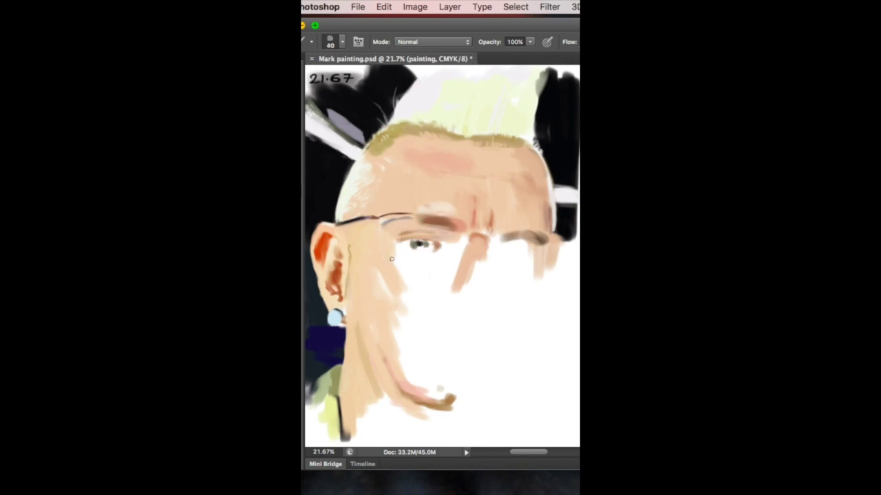
mouse_move(454, 249)
mouse_down()
mouse_move(394, 267)
mouse_move(375, 220)
mouse_move(454, 219)
mouse_move(375, 217)
mouse_up()
key(bracketright)
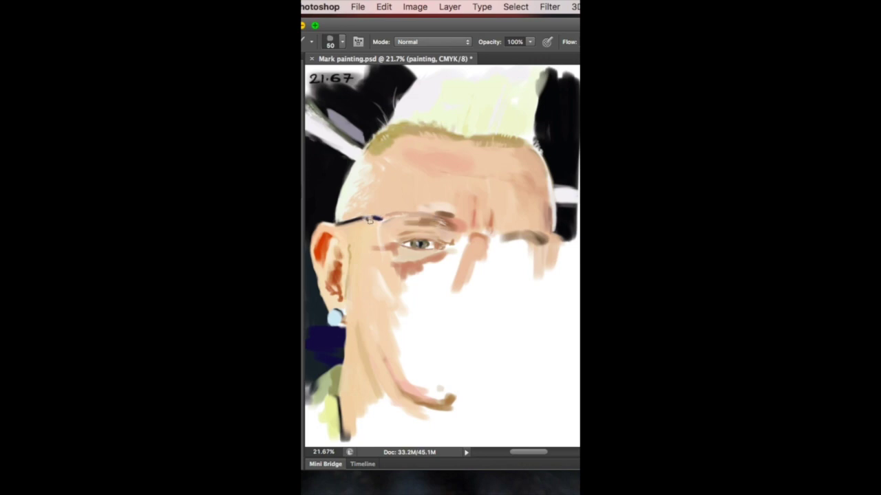
drag(435, 244, 405, 243)
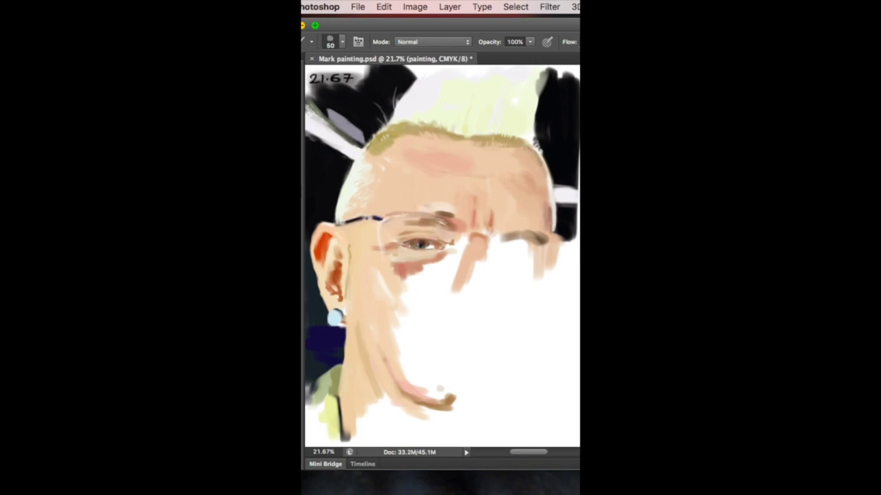
With a larger brush, paint the black background beside the right jaw and block in the right cheek.
mouse_move(444, 280)
mouse_down()
mouse_move(396, 323)
mouse_move(400, 347)
mouse_up()
key(bracketright)
key(bracketright)
key(bracketright)
key(bracketright)
mouse_move(566, 296)
mouse_down()
mouse_move(566, 323)
mouse_move(533, 382)
mouse_up()
mouse_move(540, 313)
mouse_down()
mouse_move(490, 403)
mouse_move(478, 399)
mouse_up()
Block in the nose, the upper lip and teeth, and the right eye socket.
drag(492, 282, 444, 310)
drag(523, 285, 482, 334)
drag(502, 251, 410, 282)
mouse_move(427, 313)
mouse_down()
mouse_move(403, 352)
mouse_move(495, 341)
mouse_up()
mouse_move(490, 237)
mouse_down()
mouse_move(490, 267)
mouse_move(550, 237)
mouse_move(503, 278)
mouse_move(509, 248)
mouse_up()
drag(534, 200, 544, 227)
Model the reddish smile fold, the nose and the shading under the left eye with a 60 px brush.
key(bracketleft)
key(bracketleft)
key(bracketleft)
mouse_move(454, 244)
mouse_down()
mouse_move(461, 279)
mouse_move(482, 278)
mouse_up()
mouse_move(446, 303)
mouse_down()
mouse_move(404, 317)
mouse_move(399, 341)
mouse_up()
drag(418, 270, 446, 289)
drag(416, 295, 393, 340)
drag(327, 231, 318, 308)
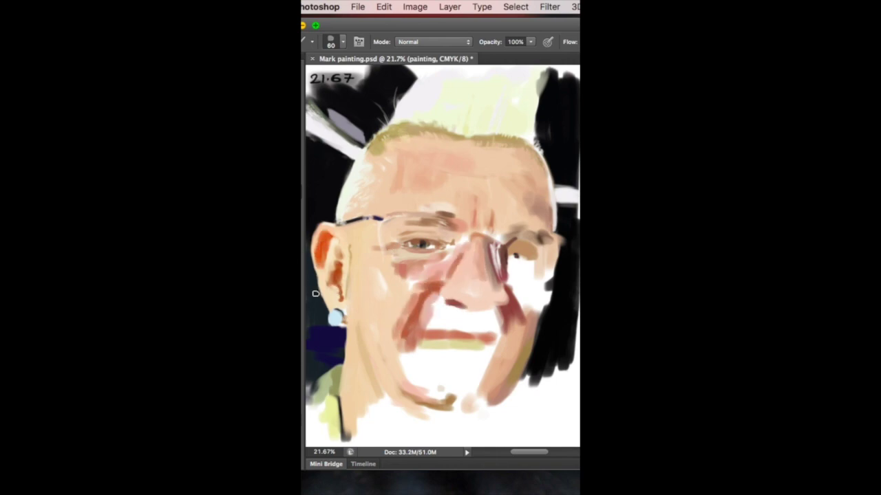
Fill the area between nose and mouth with pinkish-brown tones and deepen the color of both cheeks.
mouse_move(380, 258)
mouse_down()
mouse_move(410, 334)
mouse_move(406, 354)
mouse_move(454, 317)
mouse_move(434, 286)
mouse_move(523, 306)
mouse_move(547, 295)
mouse_up()
drag(399, 343, 398, 366)
mouse_move(399, 268)
mouse_down()
mouse_move(461, 289)
mouse_move(502, 330)
mouse_move(488, 318)
mouse_move(494, 244)
mouse_up()
alt+click(504, 308)
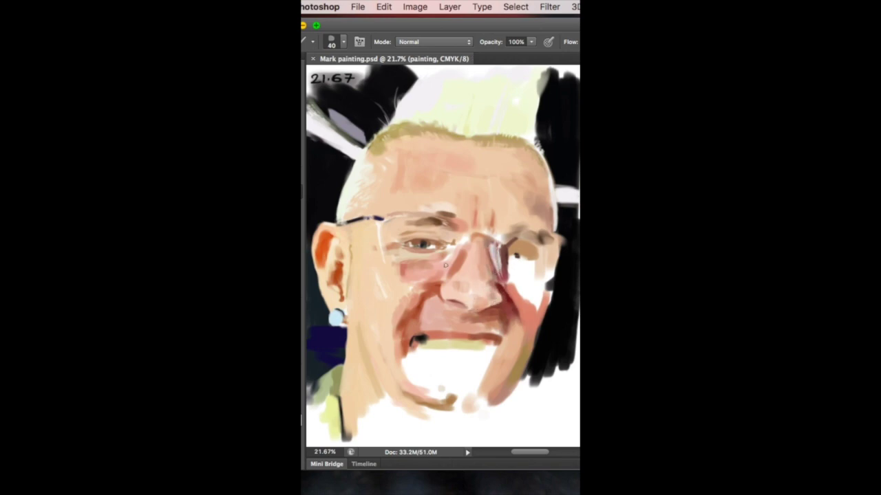
Paint the dark mouth corners and the gaps around the teeth with a 40 px brush.
mouse_move(411, 344)
mouse_down()
mouse_move(486, 351)
mouse_move(423, 340)
mouse_up()
drag(482, 340, 522, 299)
mouse_move(530, 330)
mouse_down()
mouse_move(513, 296)
mouse_move(440, 285)
mouse_up()
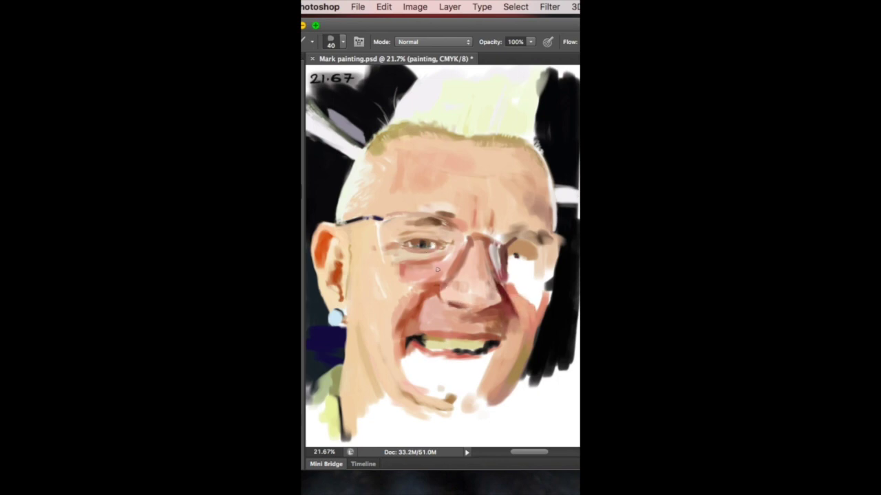
Paint the right eye and the pale outer frame of the glasses, and fill the skin beneath that eye.
mouse_move(512, 238)
mouse_down()
mouse_move(574, 242)
mouse_move(560, 289)
mouse_up()
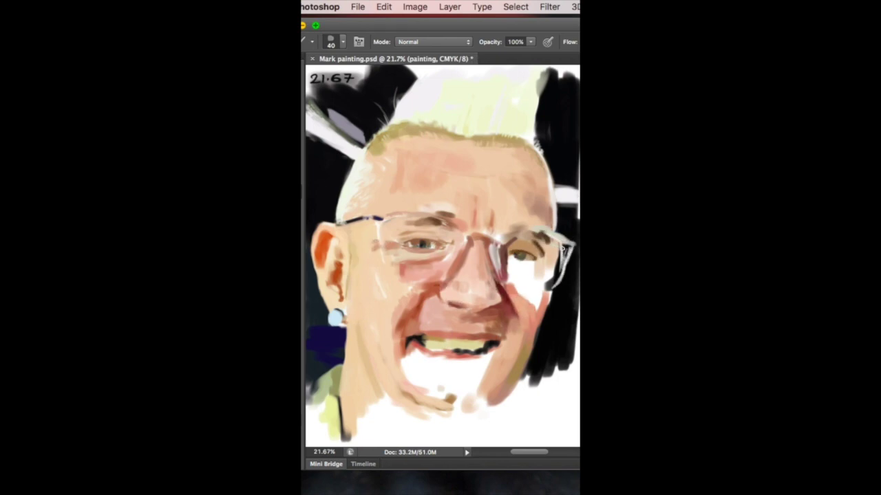
drag(413, 327, 467, 310)
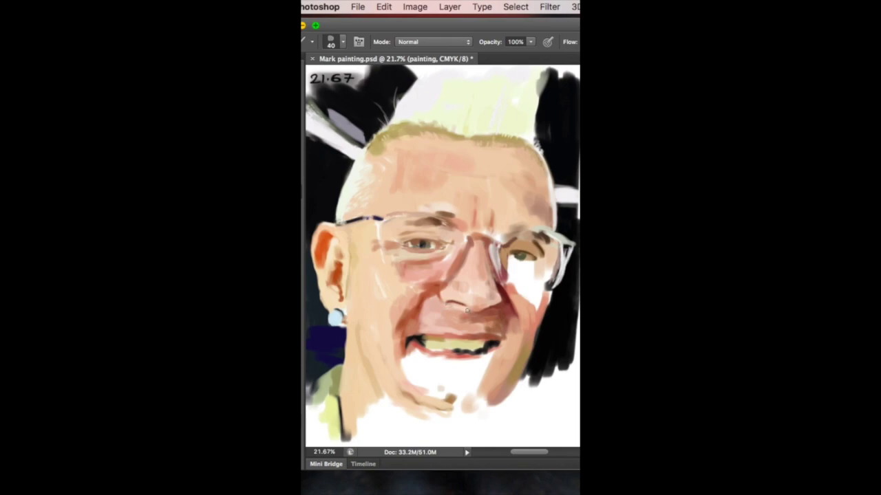
mouse_move(500, 249)
mouse_down()
mouse_move(491, 274)
mouse_move(537, 276)
mouse_up()
Extend the warm skin tones over the right cheek, the lower lip and the left smile fold.
mouse_move(512, 303)
mouse_down()
mouse_move(536, 266)
mouse_move(517, 399)
mouse_up()
drag(475, 358, 421, 344)
drag(441, 279, 406, 320)
mouse_move(420, 289)
mouse_down()
mouse_move(396, 331)
mouse_move(410, 364)
mouse_move(454, 413)
mouse_up()
Fill the chin and lower face with pink and reddish-brown tones using a 60 px brush, and save the document.
key(bracketright)
key(bracketright)
mouse_move(386, 344)
mouse_down()
mouse_move(434, 396)
mouse_move(509, 351)
mouse_up()
drag(454, 358, 495, 392)
drag(406, 351, 406, 372)
key(ctrl+s)
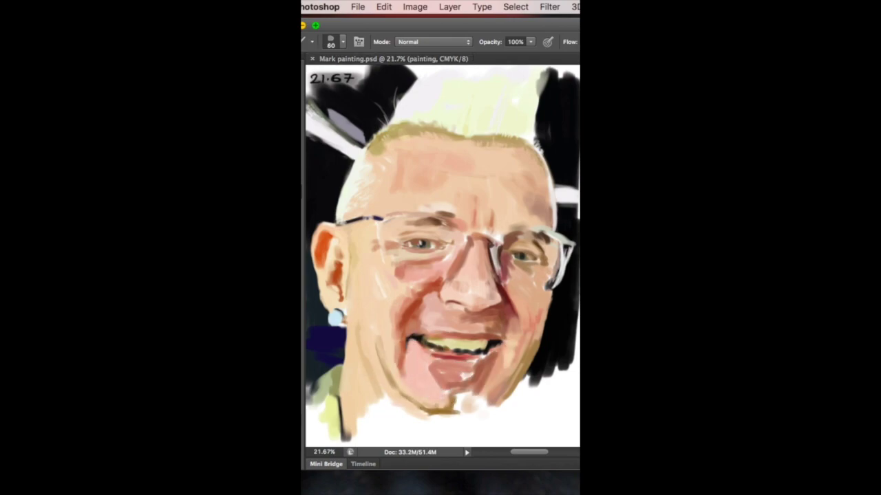
Paint tan strokes over the neck and an olive-brown contour along the chin and right jaw.
mouse_move(427, 417)
mouse_down()
mouse_move(445, 417)
mouse_move(362, 413)
mouse_move(341, 434)
mouse_up()
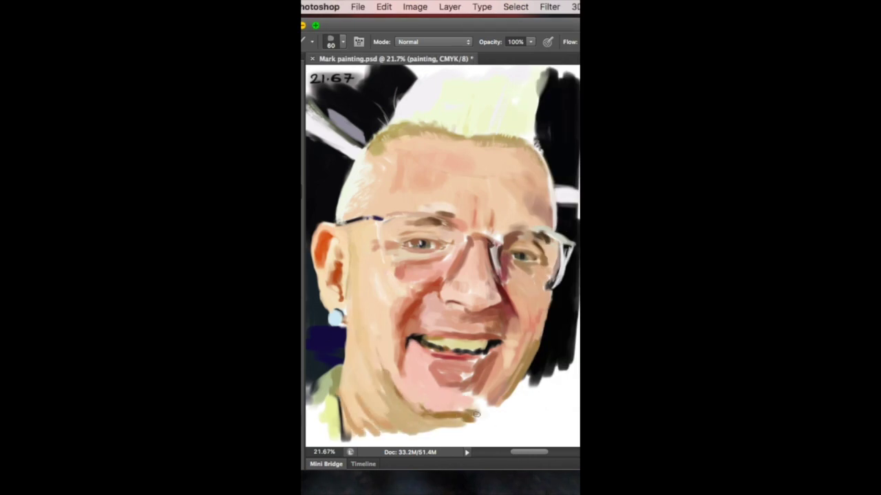
drag(430, 417, 519, 372)
alt+click(519, 361)
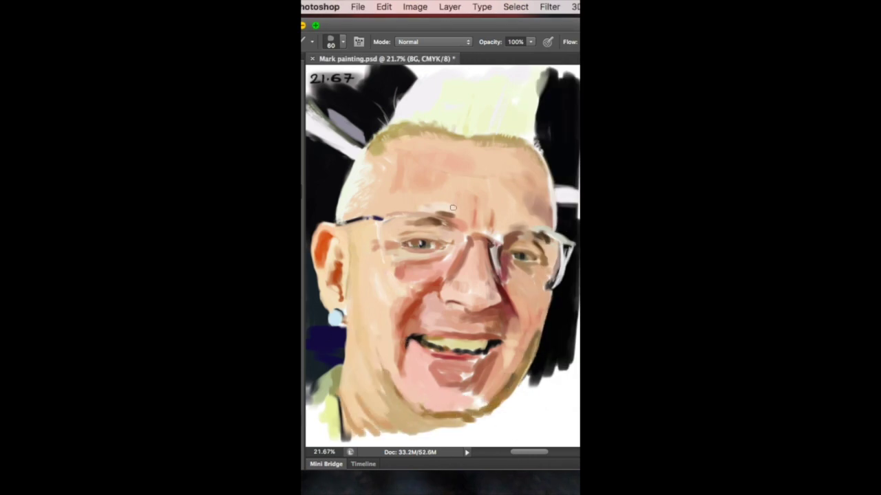
On the painting layer, reinforce the shadow along the chin and right jaw with a smaller brush.
key(alt+bracketright)
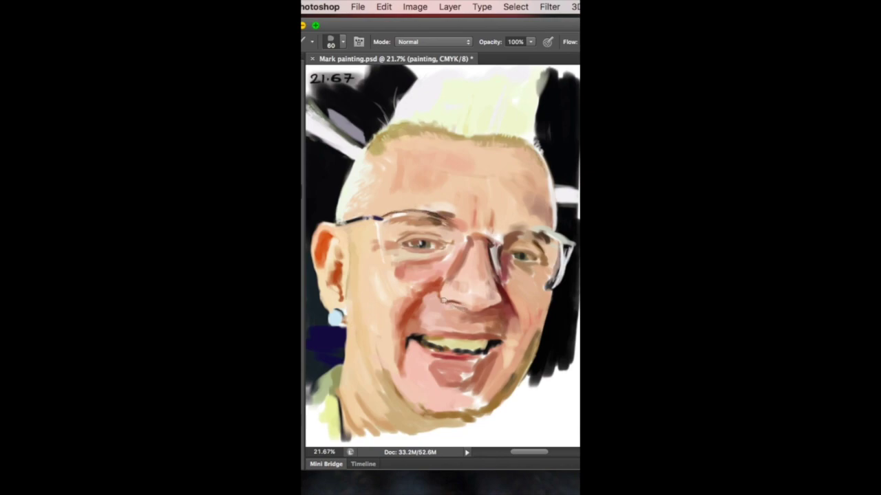
key(bracketleft)
key(bracketleft)
key(bracketleft)
key(bracketleft)
mouse_move(413, 410)
mouse_down()
mouse_move(468, 385)
mouse_move(495, 392)
mouse_move(511, 356)
mouse_up()
Paint the dark right eyebrow and the pale frame around the right lens.
drag(506, 232, 544, 229)
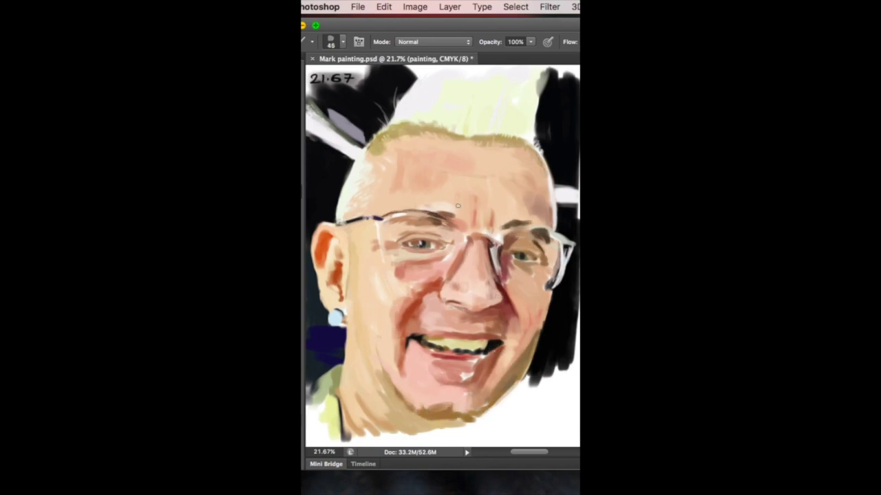
drag(506, 234, 534, 229)
drag(516, 292, 547, 284)
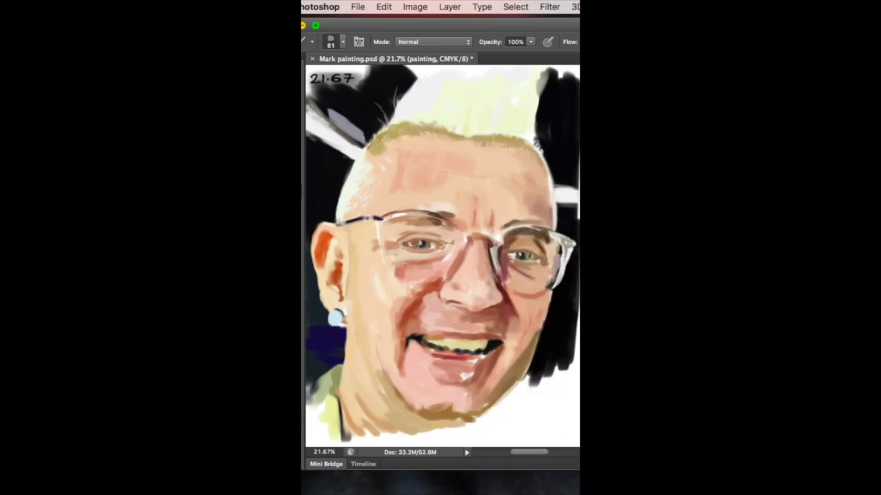
Blend the lower lip and chin with pink skin tones and soften the left side of the face, using a 61 px brush.
drag(434, 358, 475, 372)
drag(396, 364, 451, 367)
drag(357, 233, 361, 282)
drag(471, 351, 475, 380)
Paint olive-brown shadow strokes under the chin and across the neck.
drag(392, 377, 447, 416)
drag(378, 399, 434, 437)
mouse_move(406, 421)
mouse_down()
mouse_move(466, 444)
mouse_move(483, 423)
mouse_up()
drag(423, 446, 470, 421)
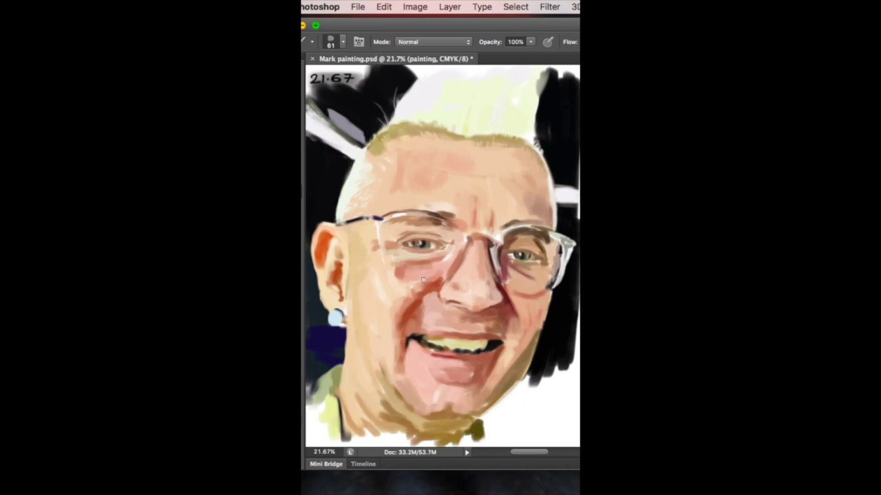
Add pale highlights to the bridge and lens frames of the glasses, and save the document.
drag(503, 264, 456, 225)
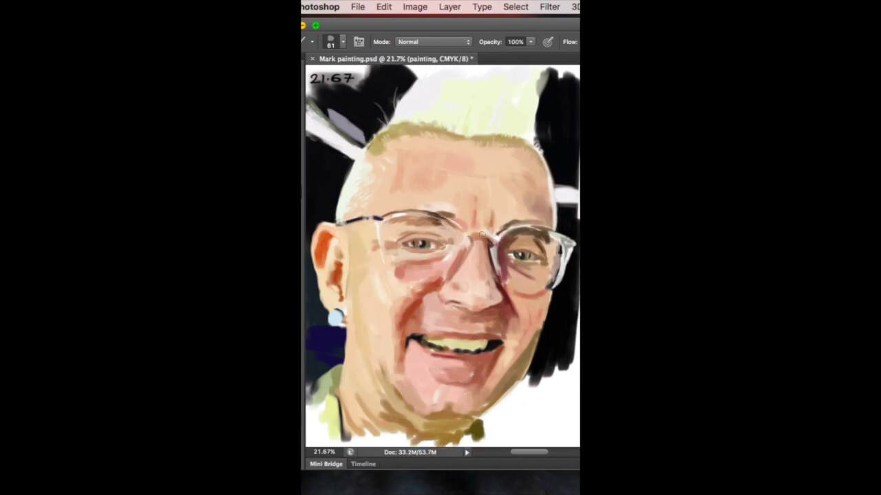
key(super+s)
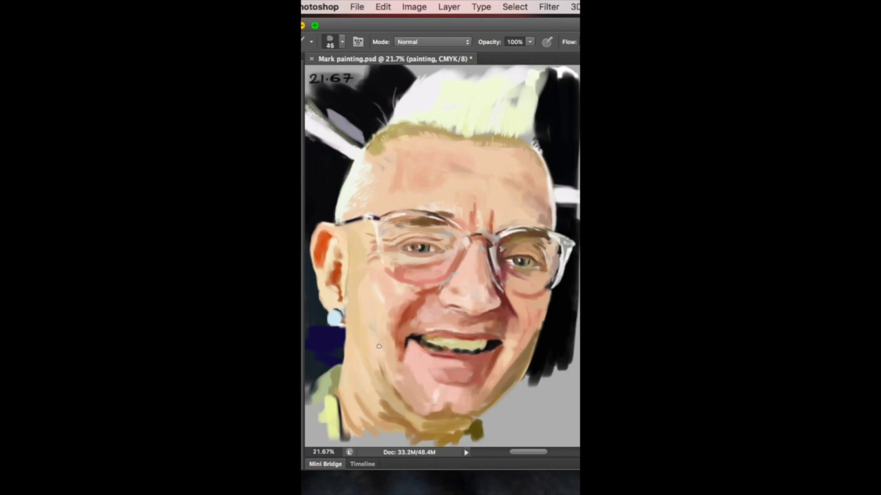
key(bracketright)
key(bracketright)
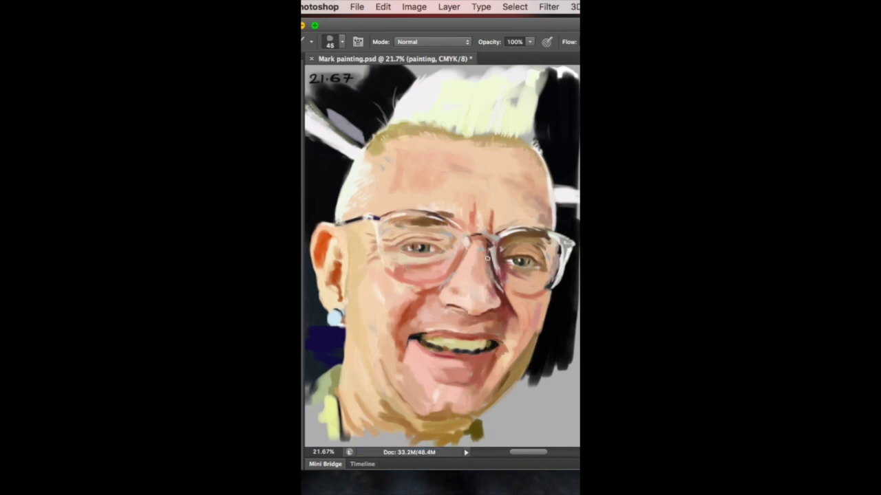
key(super+s)
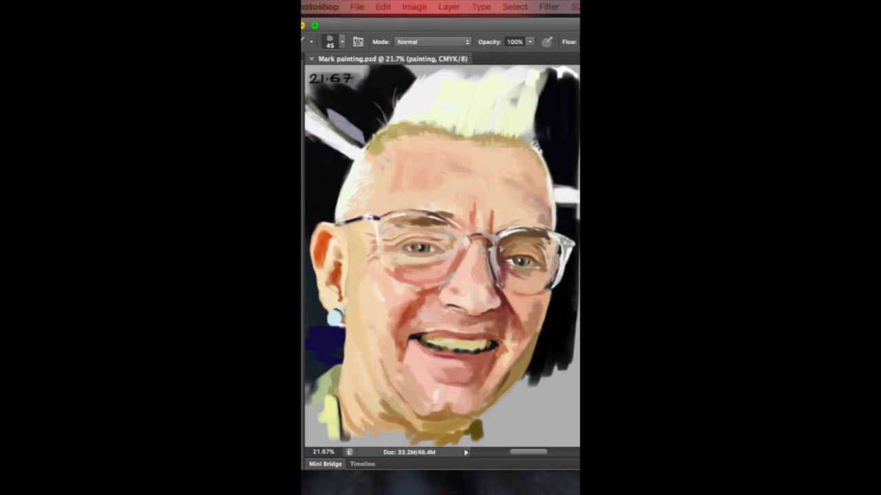
Touch up the hairline, extend the olive-green collar, and paint purple and black background strokes right of the neck.
drag(502, 137, 516, 141)
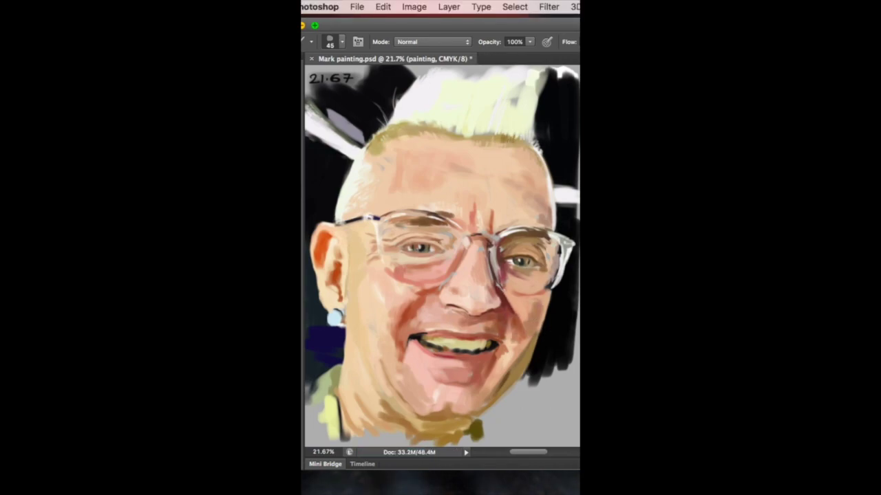
mouse_move(338, 357)
mouse_down()
mouse_move(318, 377)
mouse_move(323, 415)
mouse_move(314, 389)
mouse_up()
mouse_move(415, 349)
mouse_down()
mouse_move(495, 392)
mouse_move(550, 392)
mouse_move(523, 406)
mouse_move(568, 430)
mouse_up()
Refine the lower rim of the left lens on a new layer and merge it into the painting layer.
key(super+shift+alt+n)
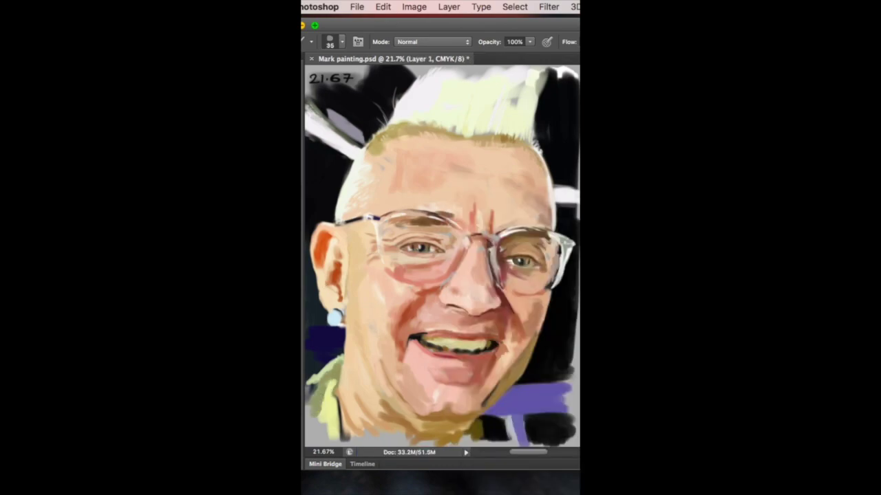
key(super+e)
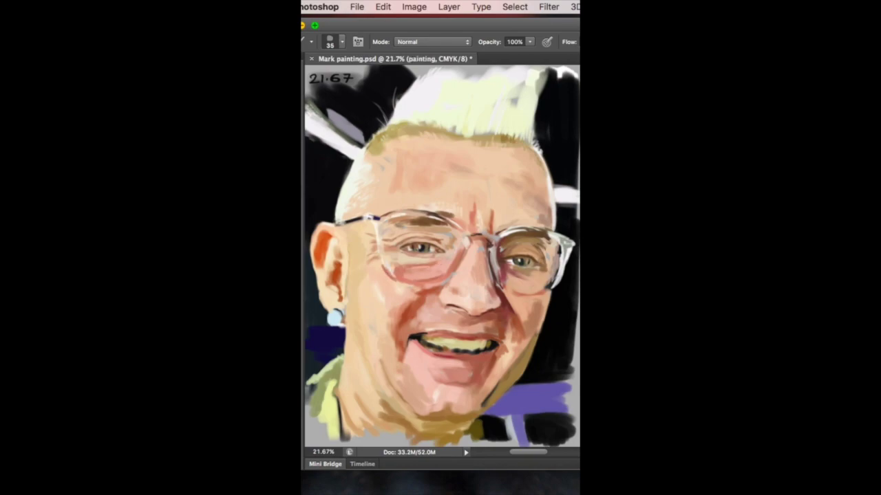
Flip the portrait horizontally, add touch-ups to the eyes and mouth on a new layer, and merge it into the painting layer.
key(super+shift+h)
key(super+shift+alt+n)
key(super+e)
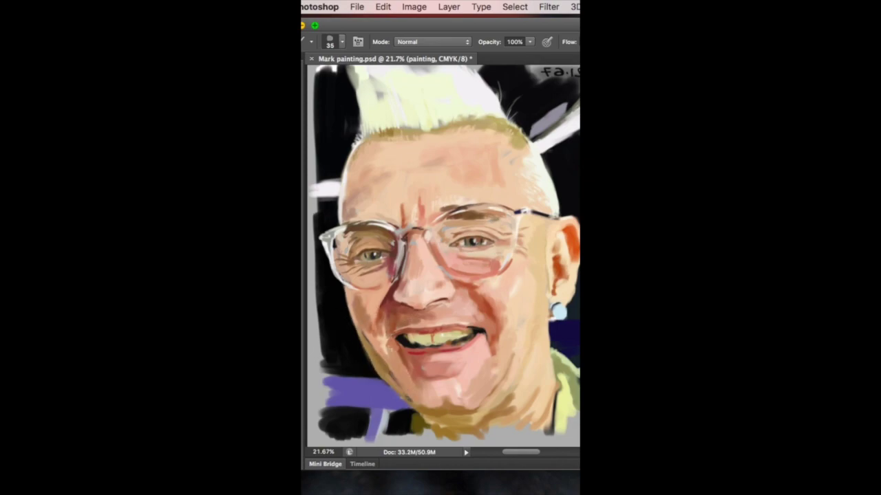
scroll(345, 260, up, 6)
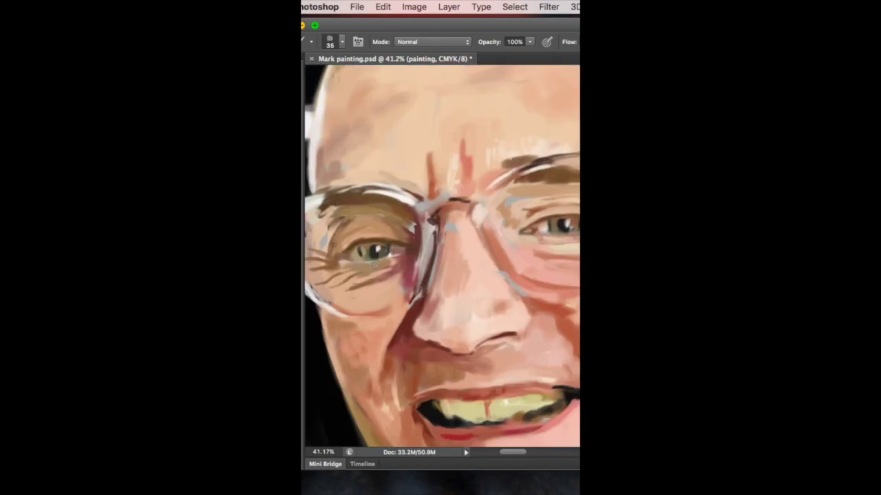
Refine the eye behind the left lens with a 19 px brush, adding a green iris, dark lash line and pale frame edges.
mouse_move(391, 256)
mouse_down()
mouse_move(417, 238)
mouse_move(474, 229)
mouse_up()
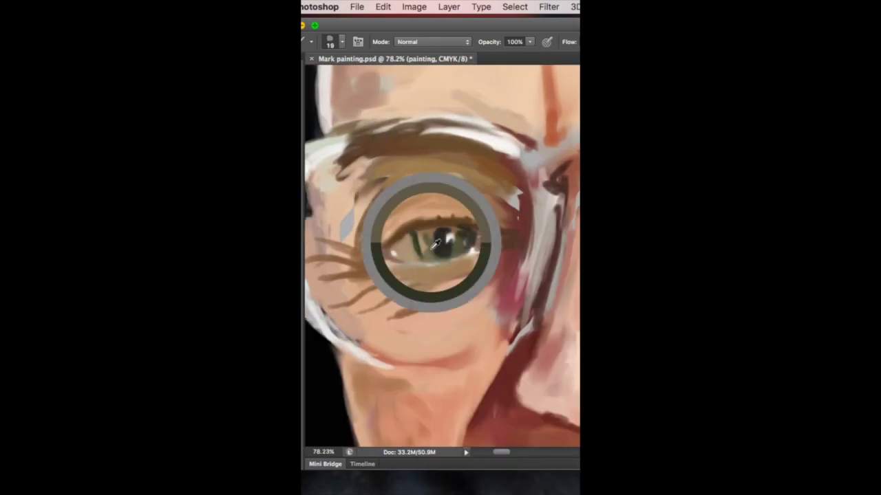
drag(399, 302, 475, 279)
drag(409, 282, 471, 251)
drag(380, 258, 421, 239)
drag(475, 254, 503, 309)
drag(529, 259, 506, 317)
mouse_move(463, 222)
mouse_down()
mouse_move(516, 229)
mouse_move(485, 224)
mouse_up()
scroll(374, 313, down, 5)
mouse_move(358, 279)
mouse_down()
mouse_move(375, 248)
mouse_move(423, 241)
mouse_up()
drag(440, 272, 457, 234)
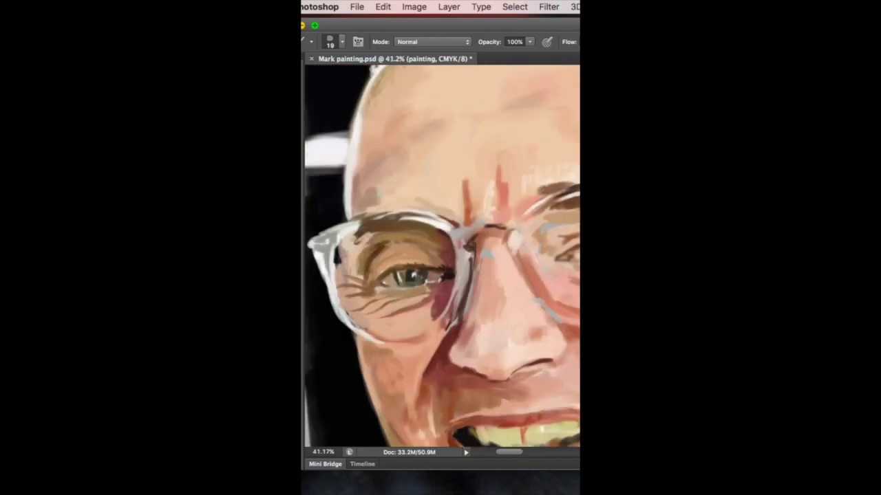
Darken the inner corner of the left eye and add reddish-brown brow strokes above the glasses frame.
mouse_move(464, 298)
mouse_down()
mouse_move(474, 253)
mouse_move(459, 314)
mouse_move(433, 359)
mouse_up()
scroll(374, 289, up, 5)
drag(399, 195, 468, 166)
drag(447, 137, 544, 118)
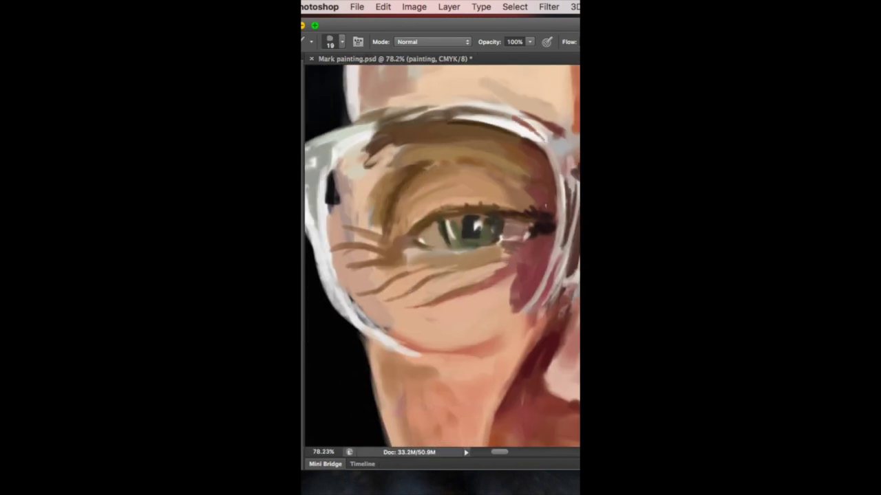
scroll(441, 256, right, 2)
scroll(392, 127, left, 3)
scroll(392, 128, down, 1)
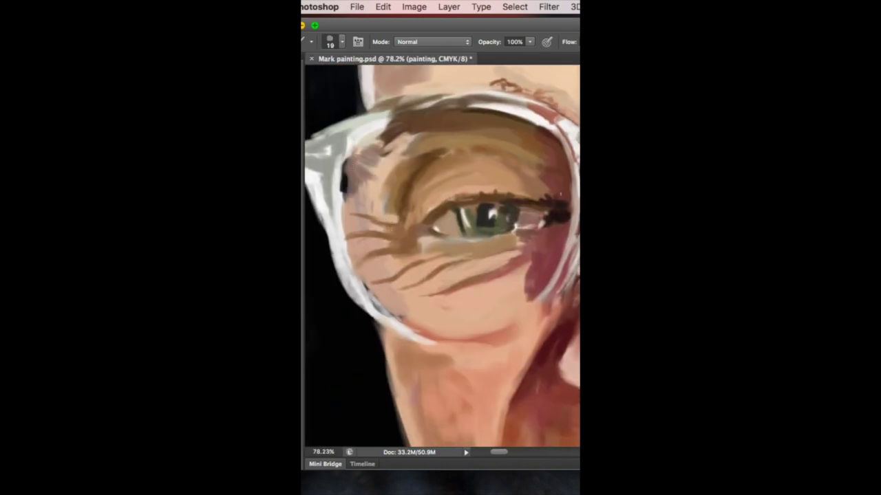
Define the outer edge of the left lens frame with grey and dark strokes, and texture the shadow beneath its upper rim.
scroll(352, 186, left, 3)
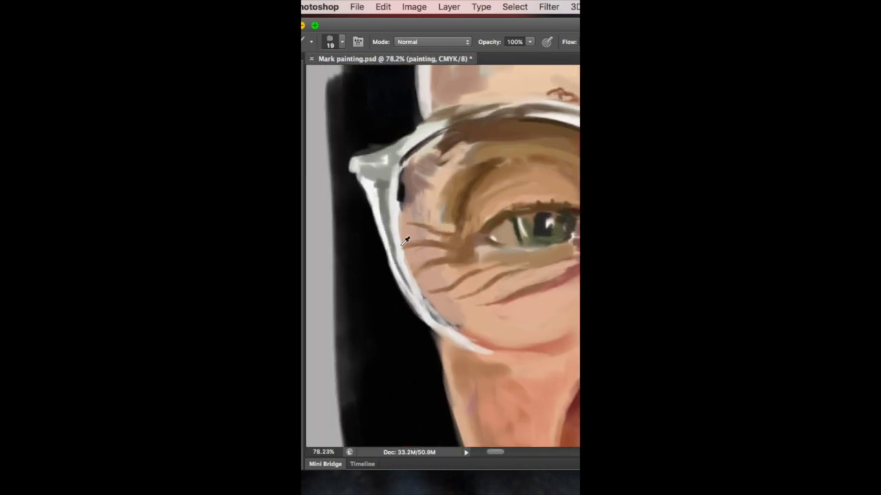
scroll(402, 193, up, 1)
scroll(401, 147, right, 2)
scroll(401, 147, up, 1)
drag(430, 213, 423, 258)
drag(450, 203, 447, 220)
mouse_move(447, 182)
mouse_down()
mouse_move(413, 165)
mouse_move(392, 197)
mouse_up()
drag(379, 227, 378, 282)
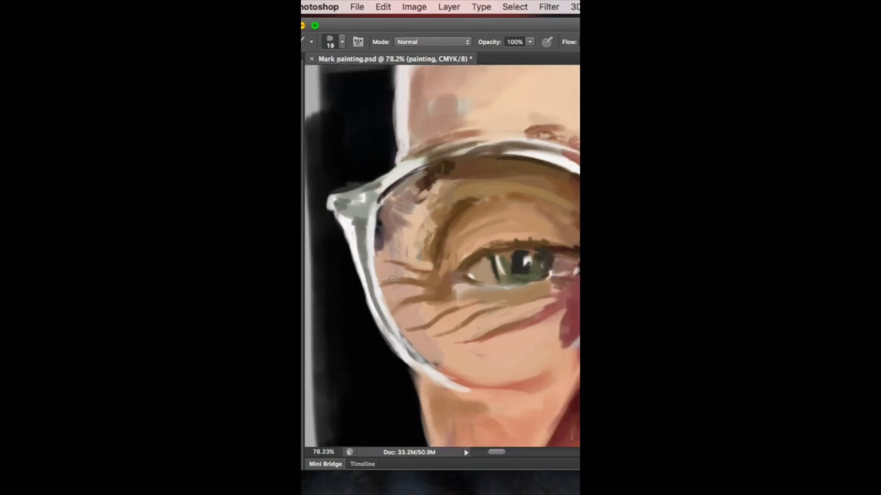
Paint the lower rim of the left lens and soften the crow's-feet wrinkles beside the eye.
scroll(389, 282, right, 3)
scroll(389, 282, down, 2)
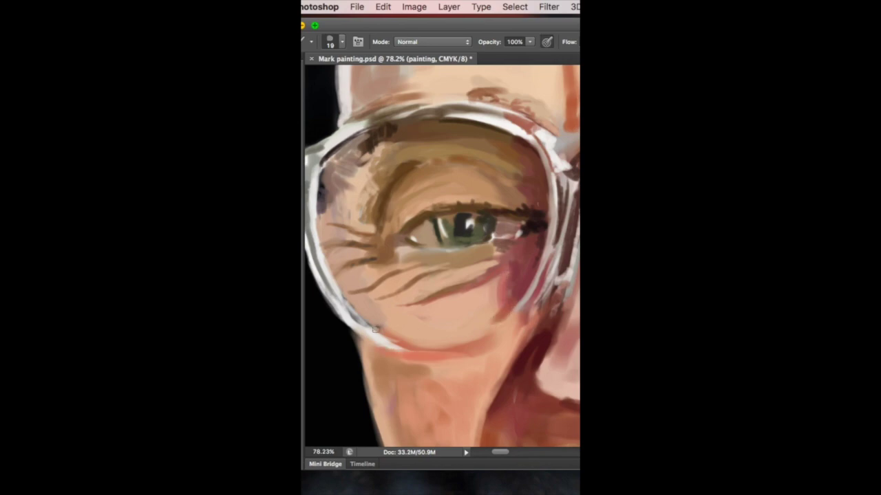
drag(349, 300, 438, 272)
drag(382, 274, 414, 245)
mouse_move(496, 230)
mouse_down()
mouse_move(474, 222)
mouse_move(461, 232)
mouse_move(434, 207)
mouse_up()
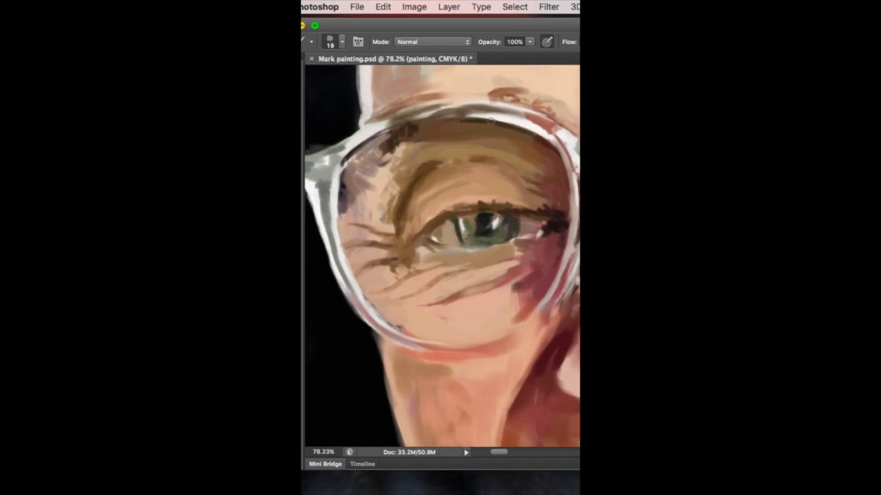
scroll(411, 194, up, 4)
mouse_move(411, 194)
mouse_down()
mouse_move(505, 220)
mouse_move(521, 157)
mouse_move(525, 197)
mouse_up()
Paint the glasses bridge with white and dark accents, and sharpen the left lens frame beside the nose.
scroll(482, 206, down, 2)
scroll(482, 206, right, 4)
scroll(482, 241, right, 3)
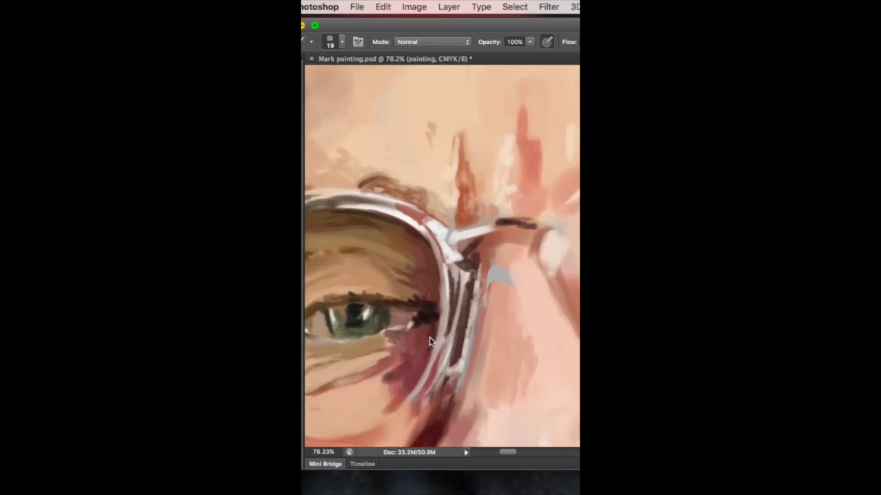
scroll(482, 241, down, 3)
drag(474, 355, 510, 267)
mouse_move(490, 187)
mouse_down()
mouse_move(522, 195)
mouse_move(534, 172)
mouse_move(473, 266)
mouse_up()
scroll(482, 206, right, 3)
scroll(482, 206, down, 2)
Shade the side and tip of the nose with warm brown and ochre strokes, and save the document.
mouse_move(440, 241)
mouse_down()
mouse_move(406, 358)
mouse_move(447, 395)
mouse_up()
scroll(454, 289, down, 2)
scroll(454, 289, right, 2)
drag(358, 344, 413, 406)
drag(449, 371, 386, 358)
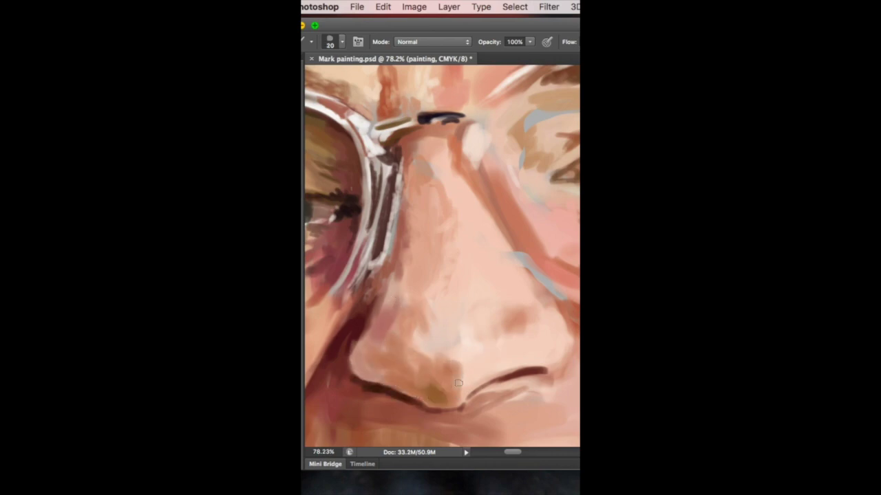
drag(454, 382, 475, 371)
key(ctrl+s)
Outline the inner rim of the right lens in white along the nose and add small brown nose-pad marks.
scroll(482, 150, right, 2)
drag(482, 261, 551, 344)
mouse_move(495, 289)
mouse_down()
mouse_move(543, 337)
mouse_move(475, 344)
mouse_move(447, 200)
mouse_up()
drag(523, 286, 442, 103)
drag(471, 208, 477, 227)
mouse_move(356, 138)
mouse_down()
mouse_move(363, 246)
mouse_move(381, 224)
mouse_move(412, 232)
mouse_up()
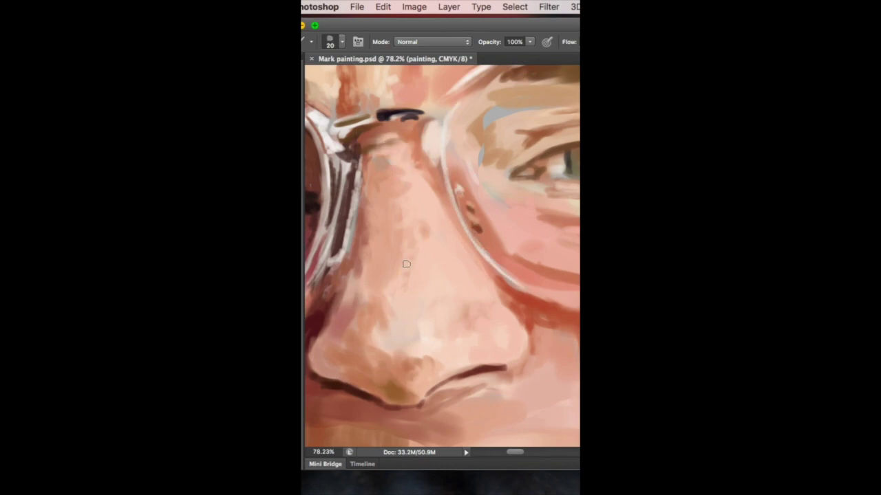
Refine the nostrils and the shading under the nose, and flip the portrait back horizontally.
scroll(336, 379, down, 2)
scroll(337, 379, left, 2)
mouse_move(411, 384)
mouse_down()
mouse_move(544, 344)
mouse_move(513, 350)
mouse_up()
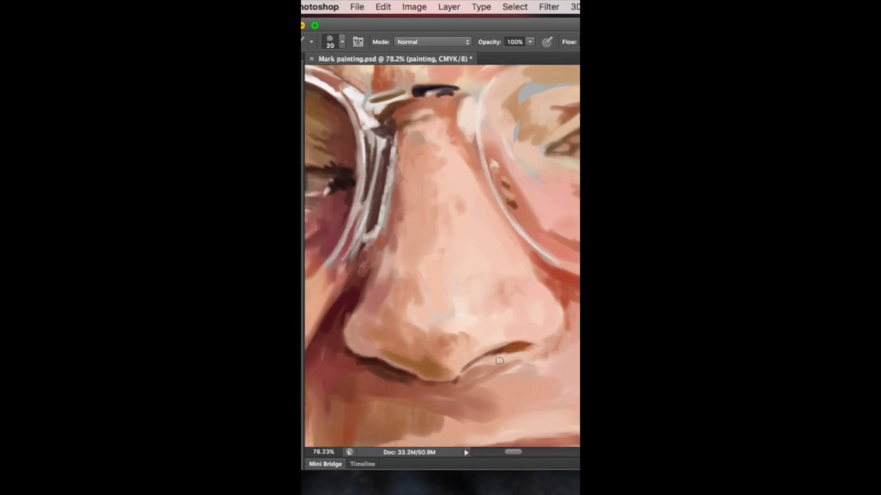
scroll(511, 315, down, 5)
scroll(511, 315, left, 1)
drag(382, 165, 364, 196)
mouse_move(389, 289)
mouse_down()
mouse_move(441, 327)
mouse_move(472, 267)
mouse_up()
drag(475, 196, 410, 221)
scroll(411, 222, down, 5)
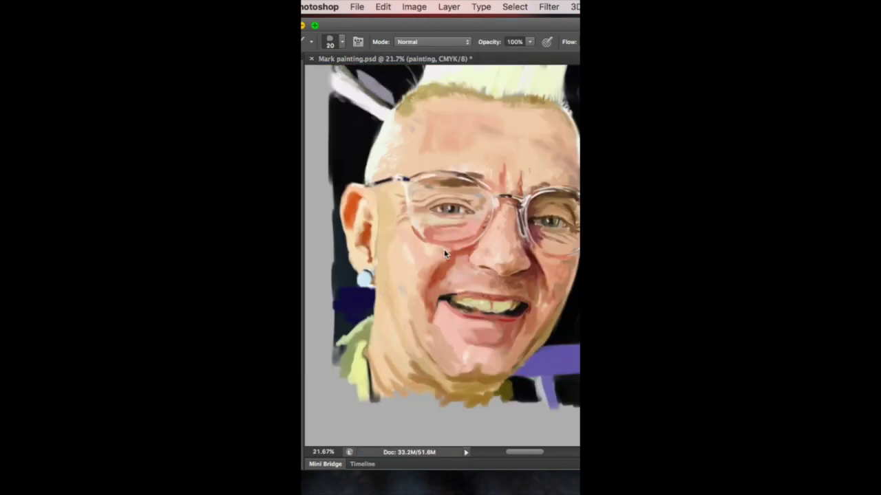
scroll(410, 222, up, 1)
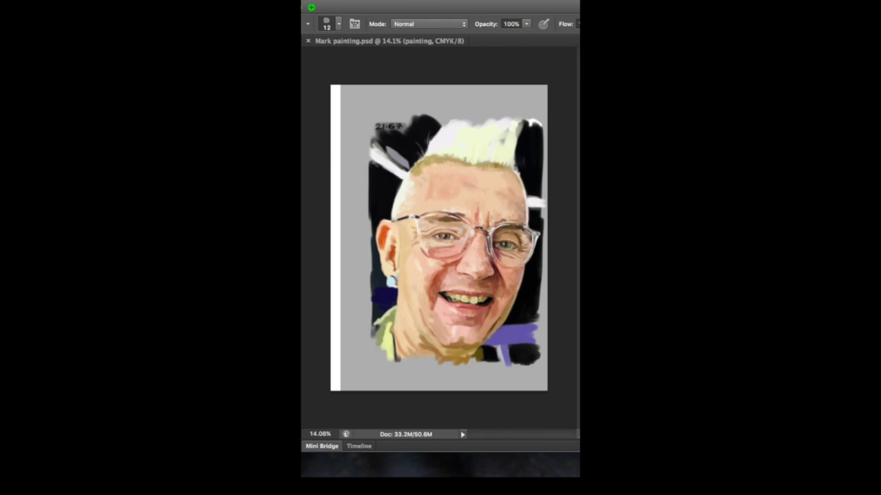
Enlarge the brush to 53 px, cover the white strip along the canvas's left edge with grey, and warm the forehead with pink.
key(bracketright)
key(bracketright)
key(bracketright)
key(bracketright)
key(bracketright)
key(bracketright)
key(bracketright)
key(bracketright)
key(bracketright)
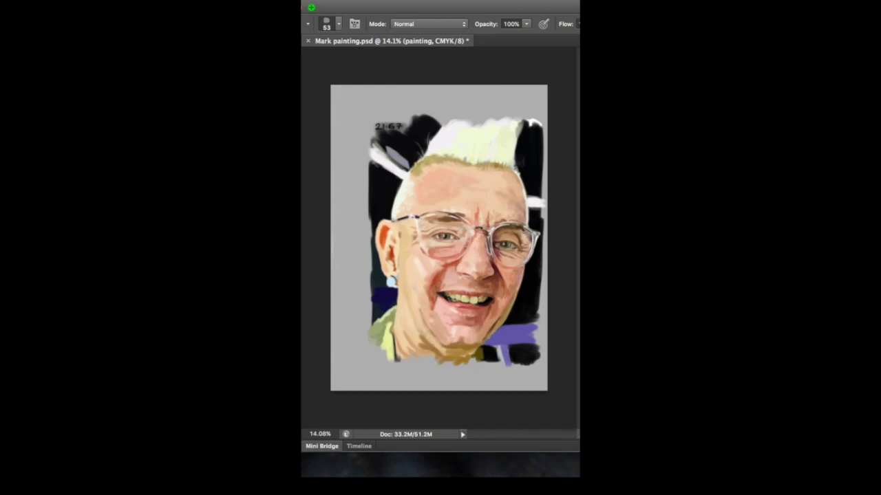
Detail the eyebrow and upper frame of the left lens with dark brown hair strokes and white highlights.
scroll(468, 220, up, 10)
mouse_move(434, 206)
mouse_down()
mouse_move(478, 227)
mouse_move(523, 193)
mouse_move(494, 246)
mouse_up()
mouse_move(406, 224)
mouse_down()
mouse_move(433, 205)
mouse_move(454, 210)
mouse_move(475, 193)
mouse_move(467, 220)
mouse_move(528, 234)
mouse_up()
key(bracketleft)
drag(500, 199, 548, 178)
drag(482, 169, 566, 153)
drag(481, 206, 448, 205)
drag(426, 189, 558, 152)
drag(371, 151, 475, 157)
drag(391, 141, 475, 124)
mouse_move(499, 88)
mouse_down()
mouse_move(456, 87)
mouse_move(436, 126)
mouse_move(407, 125)
mouse_up()
Detail the left eye with a dark lash line, green iris, white reflections and brown eyelid creases.
drag(516, 207, 344, 207)
drag(471, 181, 509, 186)
drag(441, 165, 475, 255)
drag(518, 194, 543, 207)
drag(509, 240, 530, 231)
drag(495, 196, 526, 223)
drag(531, 183, 531, 138)
mouse_move(440, 179)
mouse_down()
mouse_move(415, 210)
mouse_move(445, 273)
mouse_up()
mouse_move(399, 203)
mouse_down()
mouse_move(399, 155)
mouse_move(364, 135)
mouse_up()
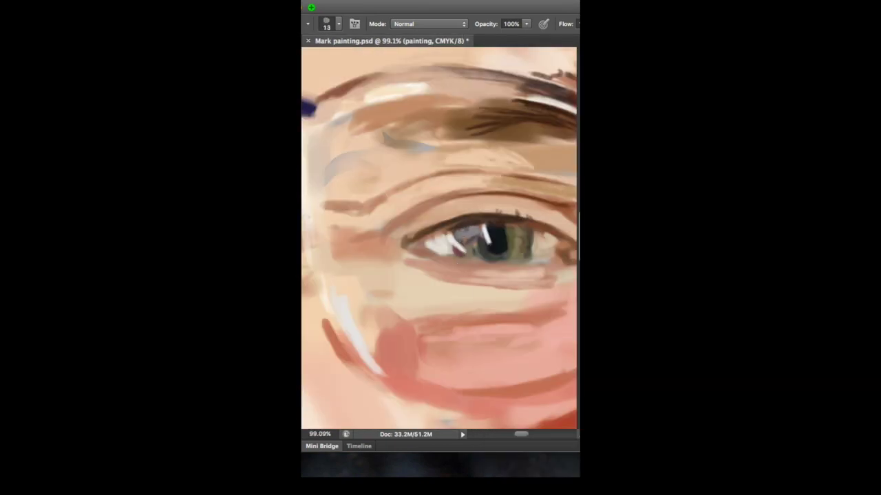
Refine the left lens's outer rim with a 15 px brush and paint a pale yellow diagonal reflection across the lens.
mouse_move(482, 234)
mouse_down()
mouse_move(388, 260)
mouse_move(396, 154)
mouse_up()
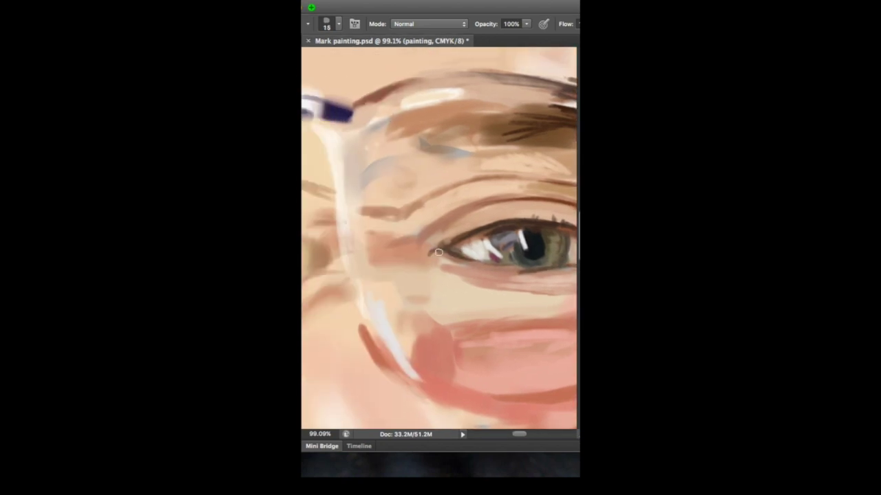
drag(438, 252, 385, 155)
drag(444, 237, 506, 203)
drag(399, 162, 447, 141)
mouse_move(368, 244)
mouse_down()
mouse_move(429, 278)
mouse_move(333, 241)
mouse_up()
mouse_move(522, 289)
mouse_down()
mouse_move(475, 277)
mouse_move(469, 244)
mouse_up()
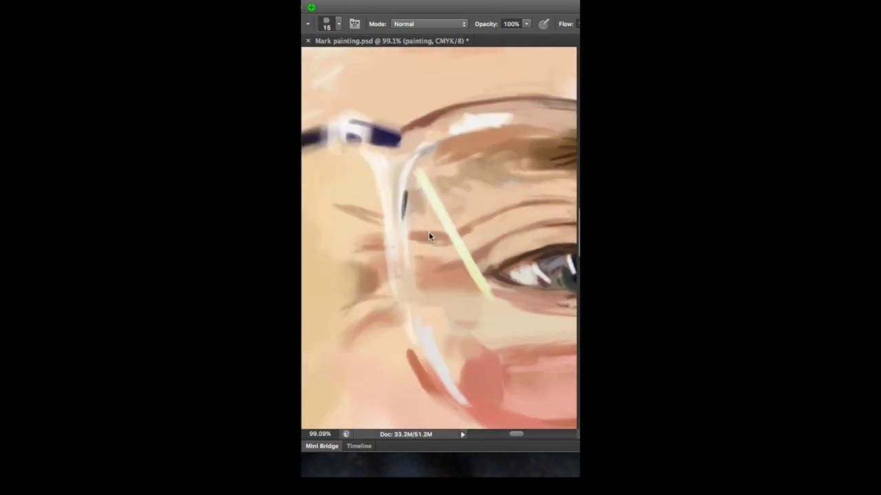
Add lower lashes and a dark nose-pad accent inside the left lens, and sharpen the glasses bridge with dark strokes.
scroll(400, 268, down, 5)
drag(400, 268, 318, 269)
drag(358, 310, 413, 315)
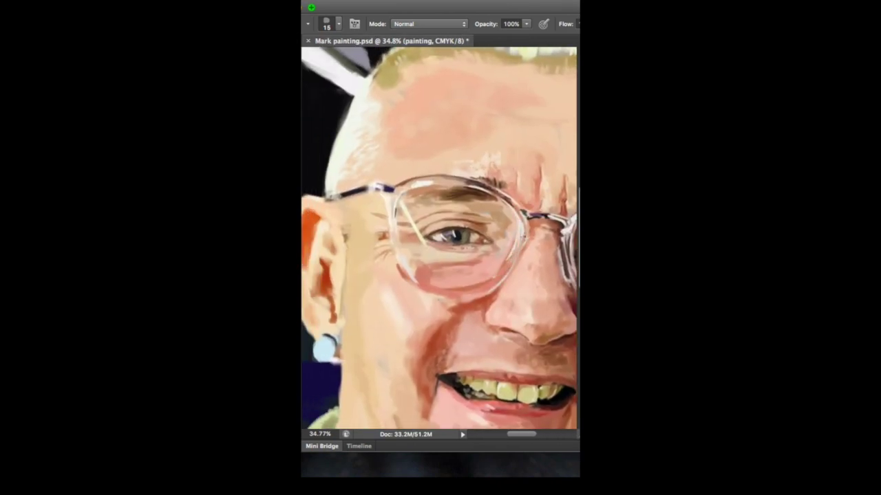
scroll(461, 260, up, 3)
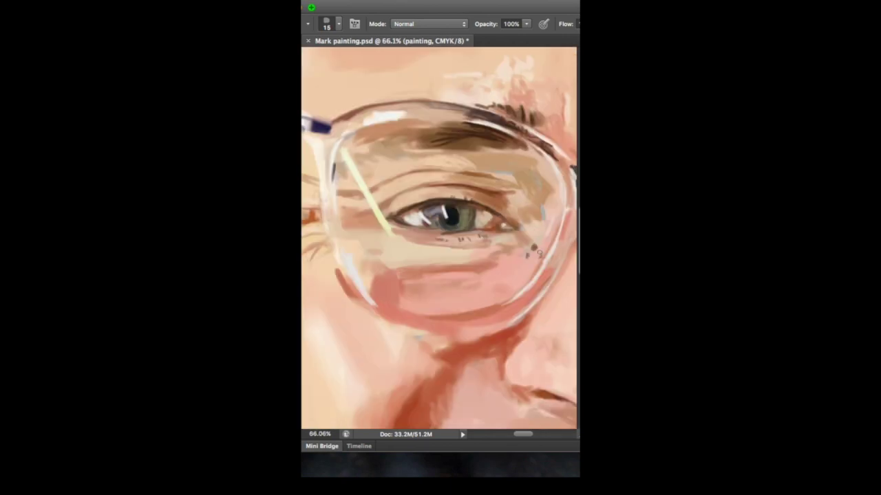
scroll(457, 254, down, 3)
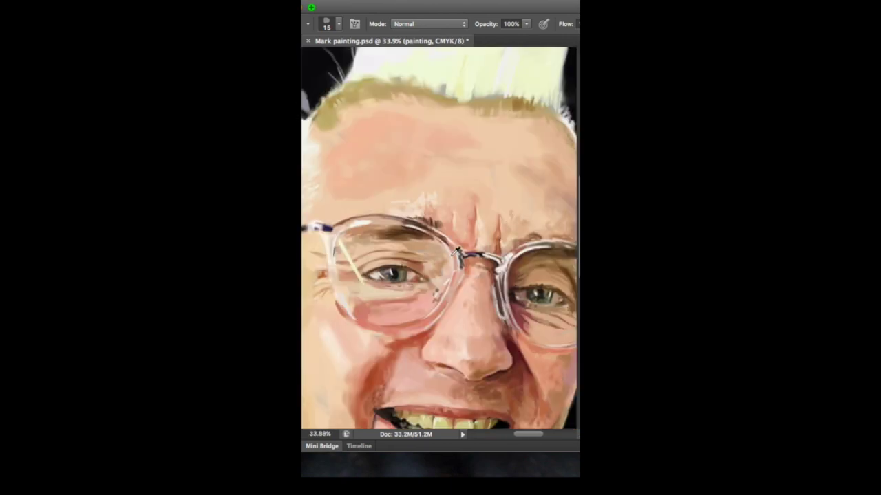
drag(419, 246, 454, 210)
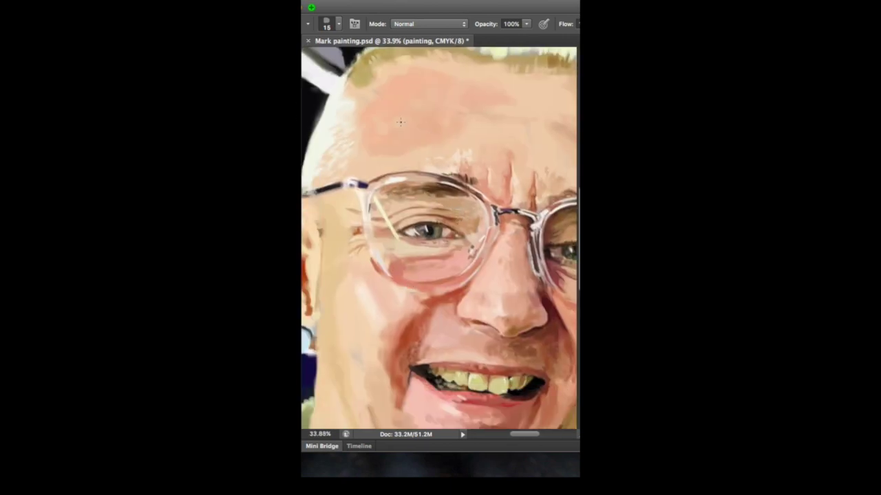
Paint short pale hairs along the shaved side of the head and define the wrinkles near the glasses' temple arm.
scroll(501, 64, up, 5)
scroll(467, 119, up, 3)
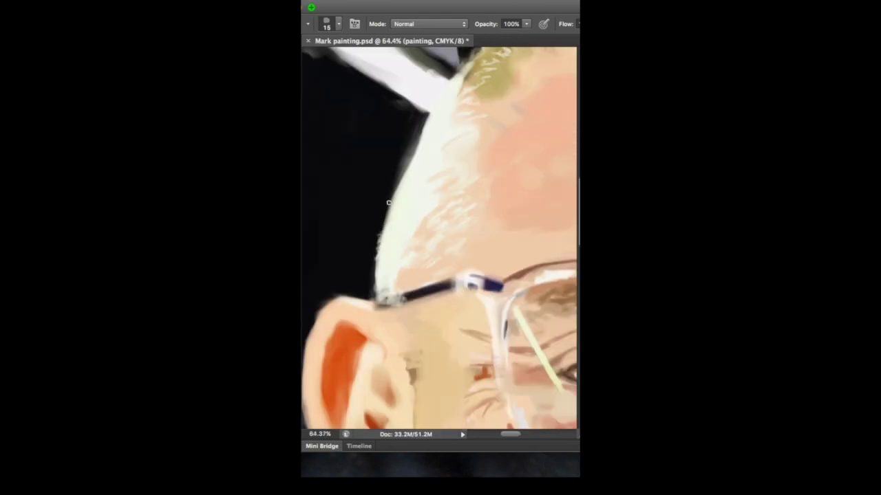
scroll(425, 262, left, 3)
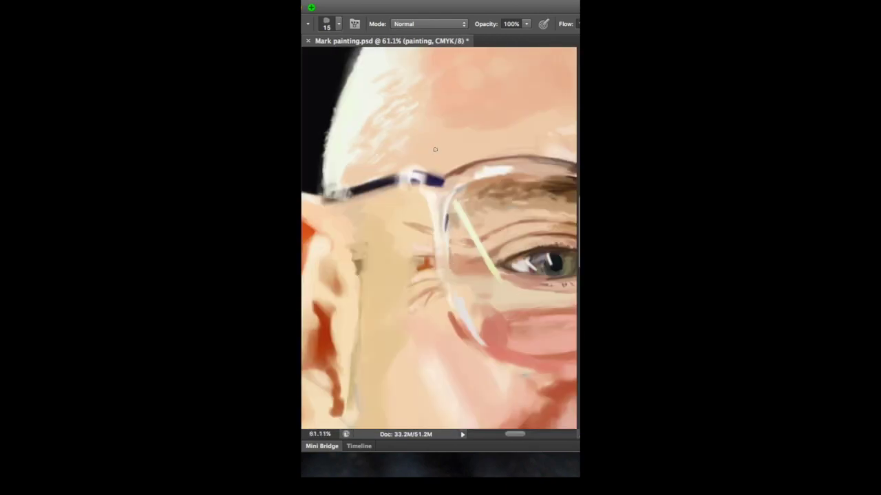
scroll(425, 198, down, 3)
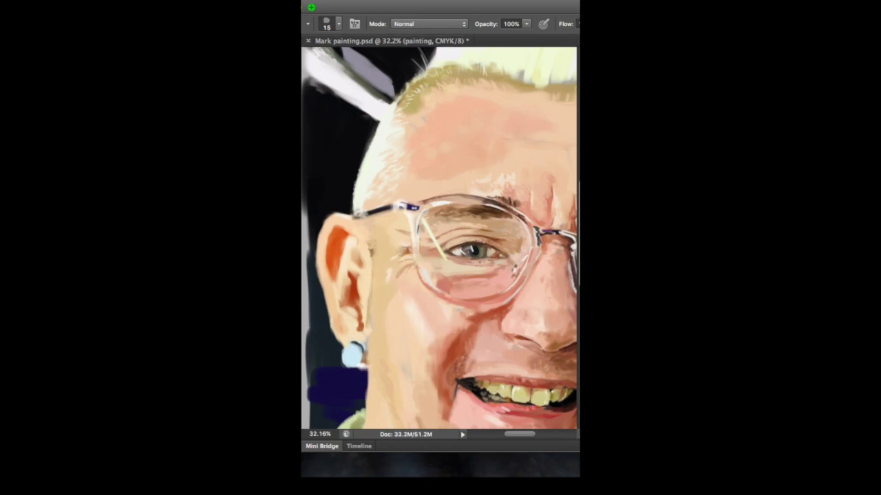
scroll(493, 306, down, 2)
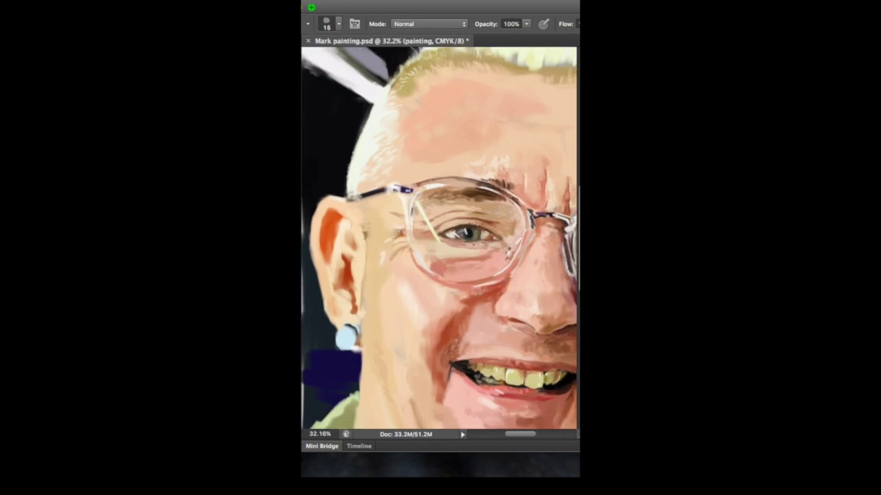
scroll(471, 311, down, 5)
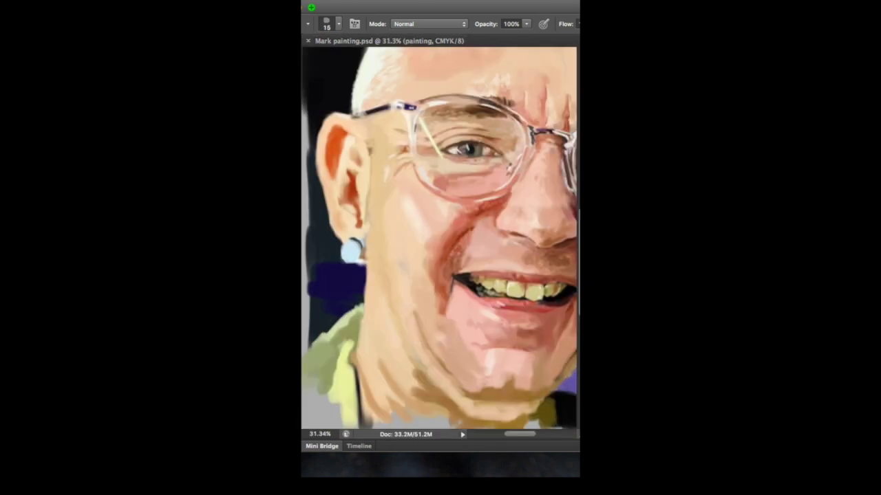
Darken the left corner of the mouth and texture the chin with pink and stubble-like strokes.
key(bracketright)
key(bracketright)
drag(455, 322, 500, 396)
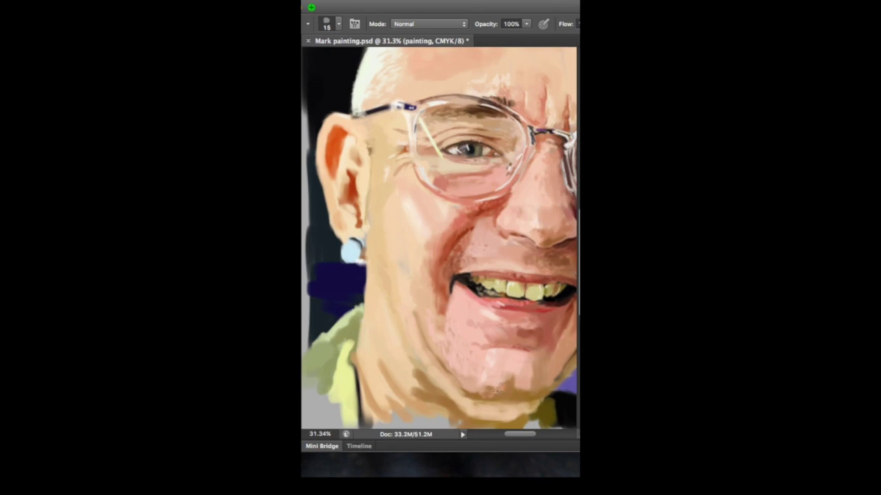
scroll(523, 377, down, 2)
alt+click(501, 336)
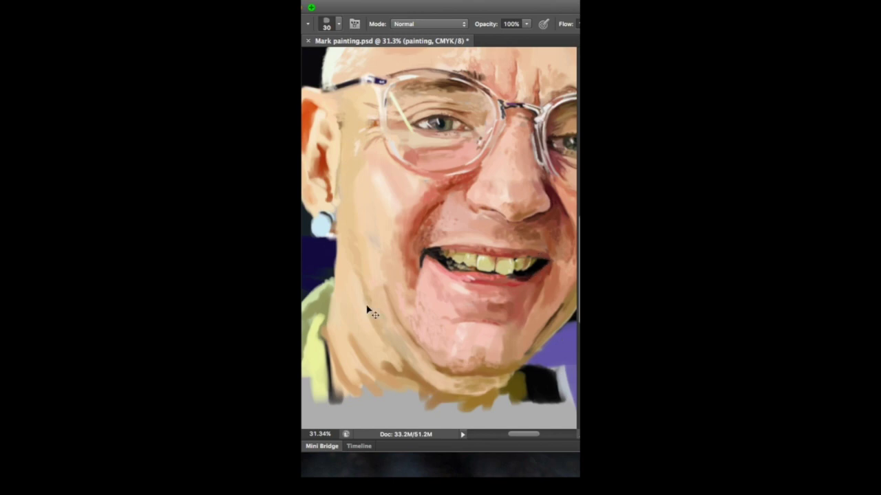
Set the brush size to 50 px and paint spiky white strands along the top of the mohawk.
scroll(378, 200, down, 2)
scroll(378, 201, down, 5)
scroll(471, 318, up, 6)
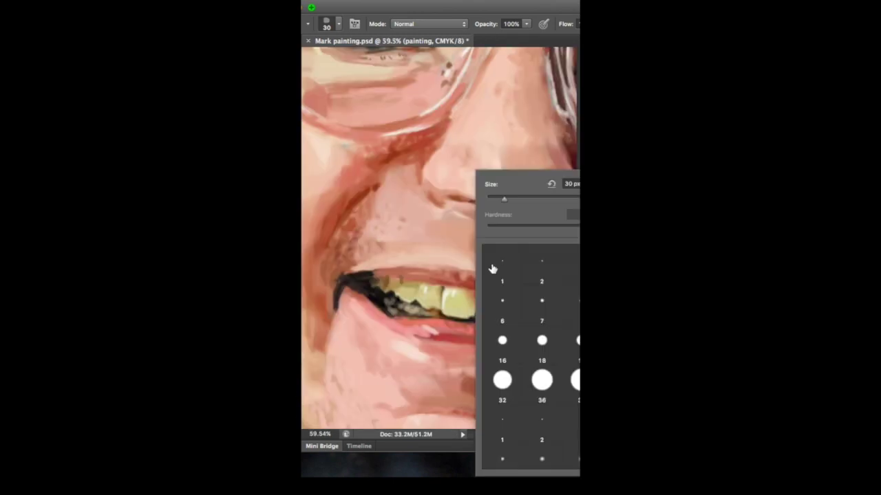
scroll(443, 269, down, 4)
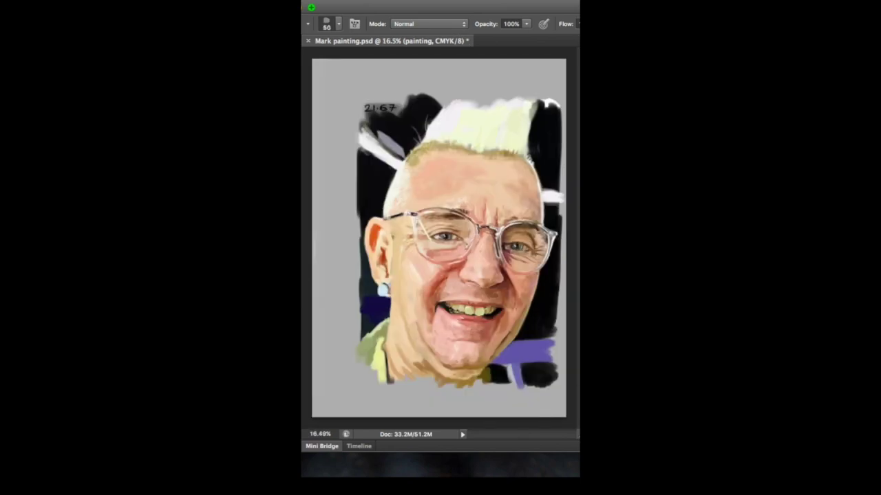
click(561, 181)
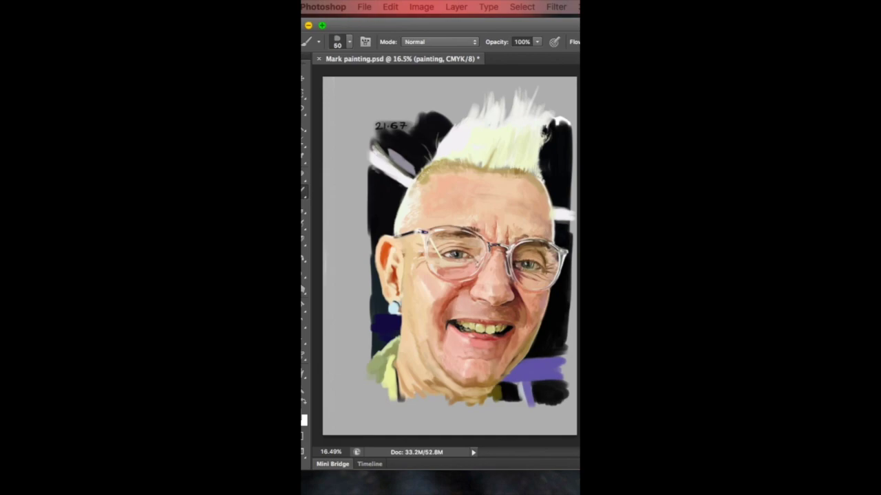
Scale the artwork down to about 65.8% and place it toward the left of the page, below the top edge.
key(ctrl+alt+shift+e)
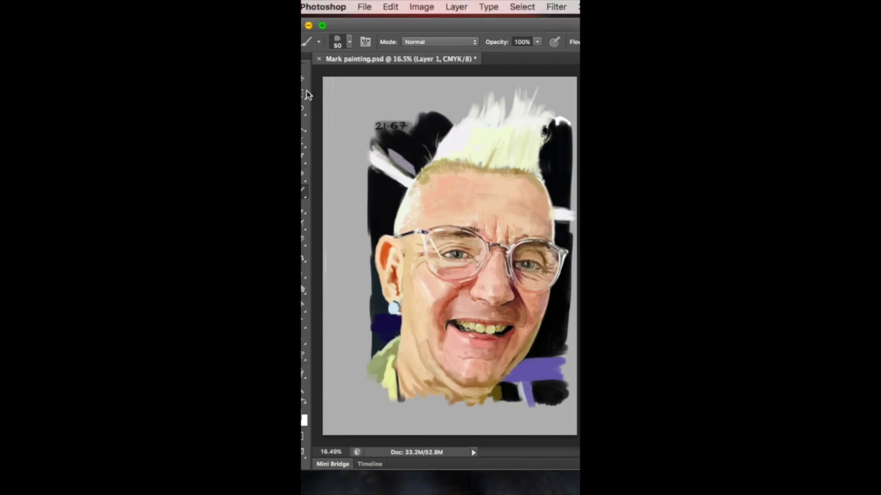
key(ctrl+minus)
key(v)
key(ctrl+t)
drag(515, 162, 472, 196)
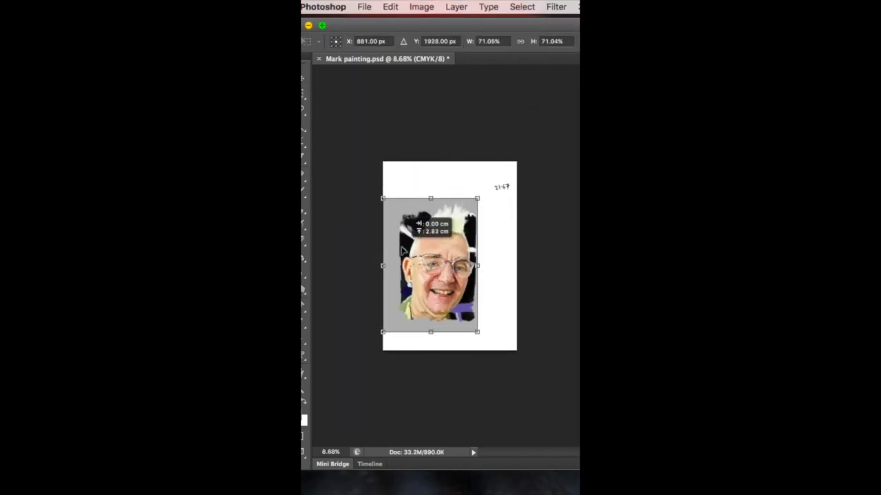
mouse_move(392, 296)
mouse_down()
mouse_move(392, 287)
mouse_move(390, 307)
mouse_up()
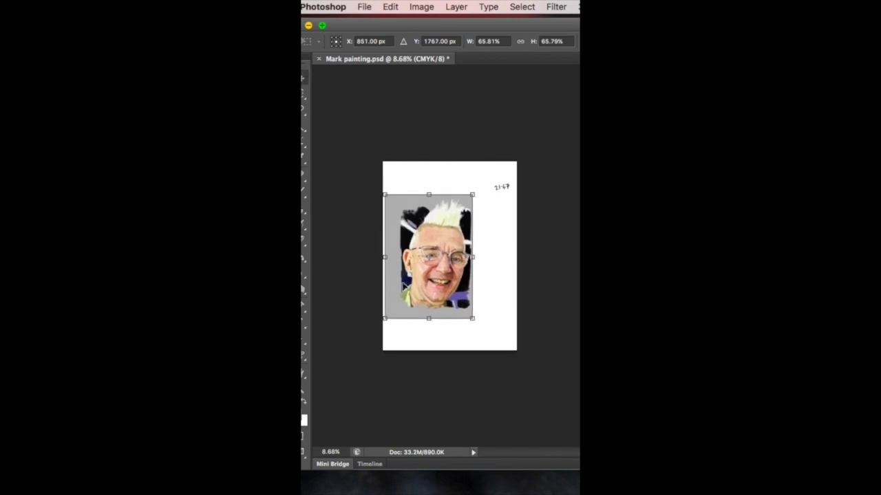
key(Return)
Fill the white page area around the portrait with the same flat grey as its backdrop.
key(b)
key(g)
click(410, 221)
key(b)
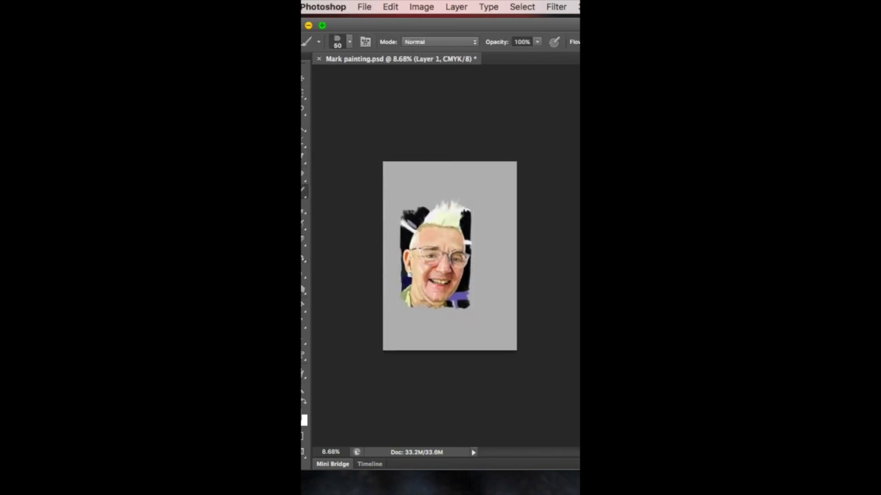
Paint black over the upper-left background on the BG layer, with a curved white light band meeting the head.
mouse_move(386, 194)
mouse_down()
mouse_move(395, 159)
mouse_move(423, 186)
mouse_move(406, 222)
mouse_move(389, 182)
mouse_move(407, 222)
mouse_move(352, 130)
mouse_move(401, 218)
mouse_up()
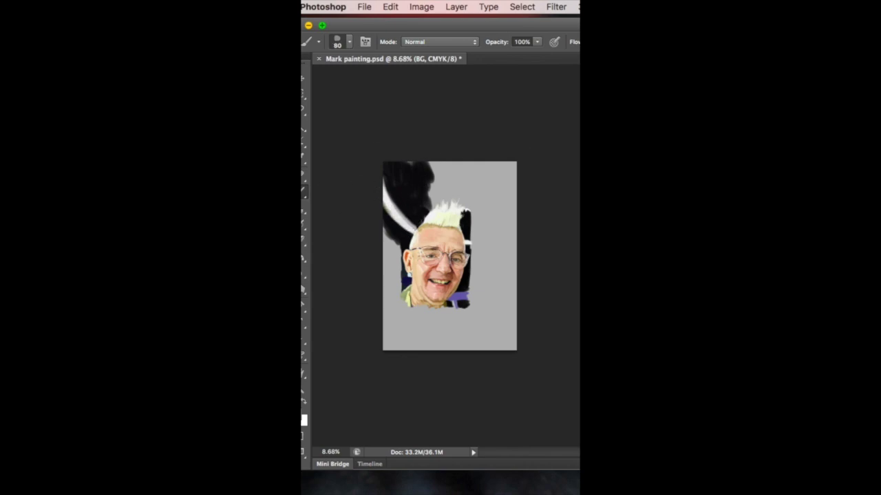
scroll(364, 167, up, 5)
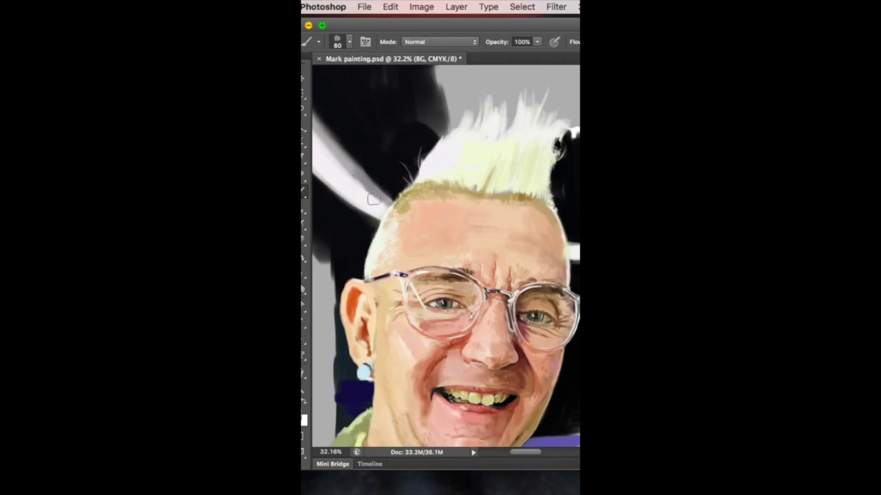
scroll(431, 167, left, 3)
key(ctrl+z)
key(ctrl+z)
key(bracketleft)
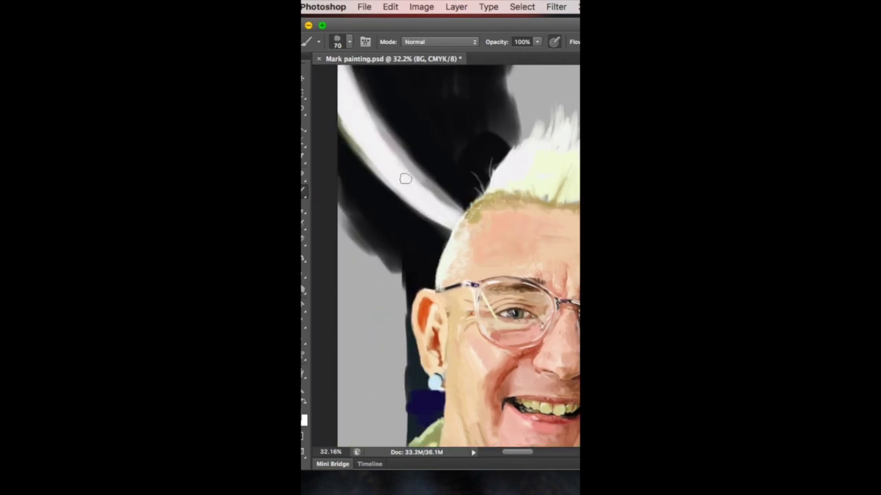
Soften both edges of the curved white light band with an olive-grey glow.
scroll(380, 137, left, 3)
scroll(380, 136, up, 2)
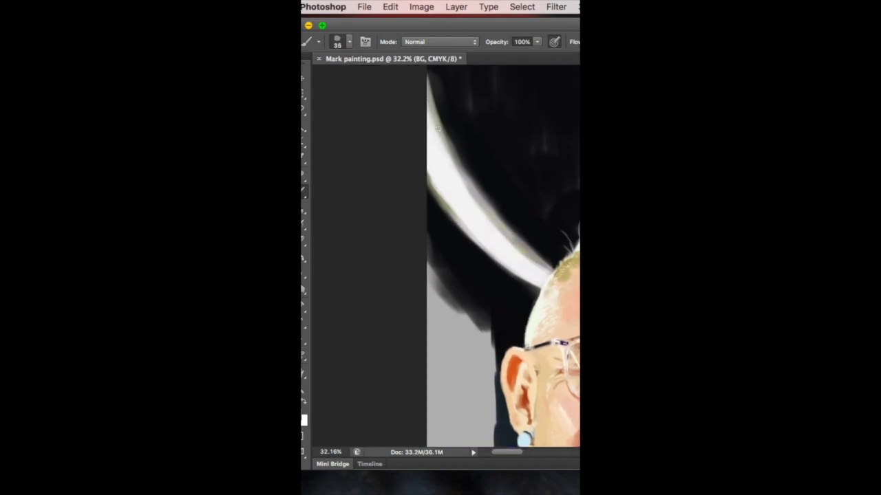
drag(425, 192, 460, 240)
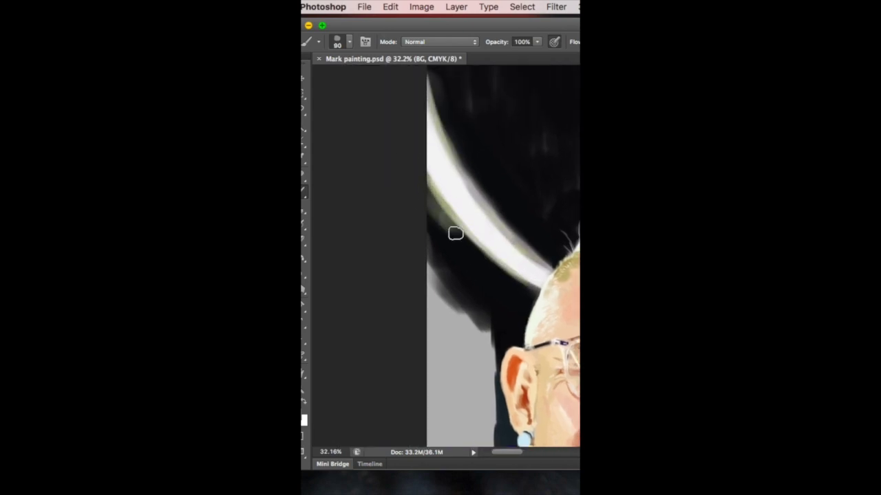
drag(454, 103, 482, 191)
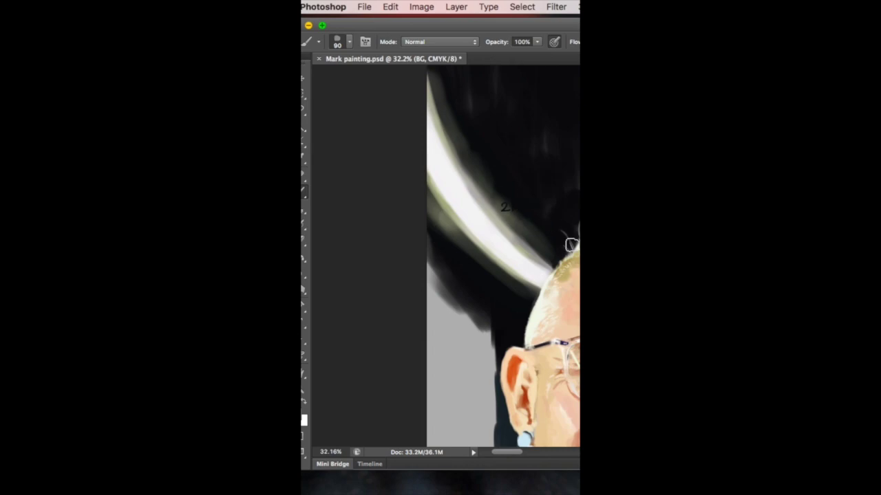
Extend the dark background down beside the ear with a large brush and add a deep purple band above the shoulder.
scroll(502, 188, down, 5)
key(bracketright)
key(bracketright)
key(bracketright)
key(bracketright)
mouse_move(395, 237)
mouse_down()
mouse_move(393, 262)
mouse_move(390, 248)
mouse_up()
scroll(406, 289, up, 5)
key(bracketleft)
key(bracketleft)
key(bracketleft)
key(bracketleft)
key(bracketleft)
key(bracketleft)
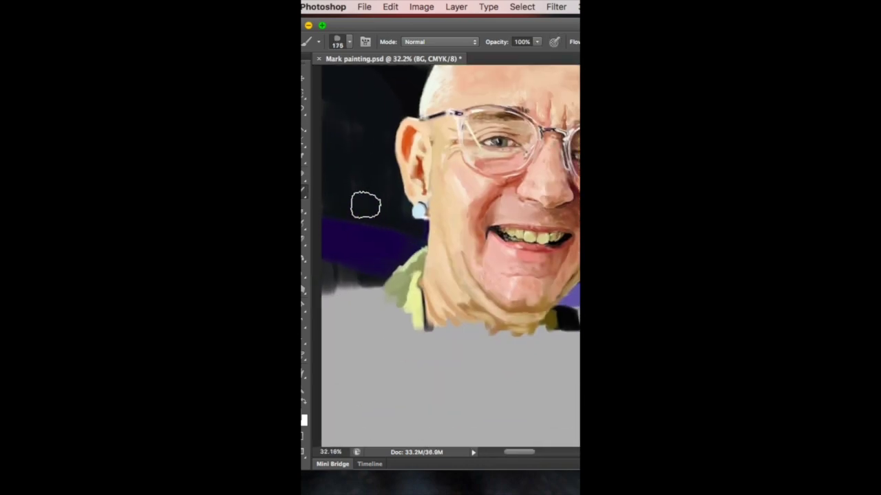
Add a grey upper rim and a diagonal lattice texture to the purple band at 30 px, and darken the area beneath it.
mouse_move(335, 232)
mouse_down()
mouse_move(409, 256)
mouse_move(356, 220)
mouse_move(327, 218)
mouse_up()
alt+click(344, 246)
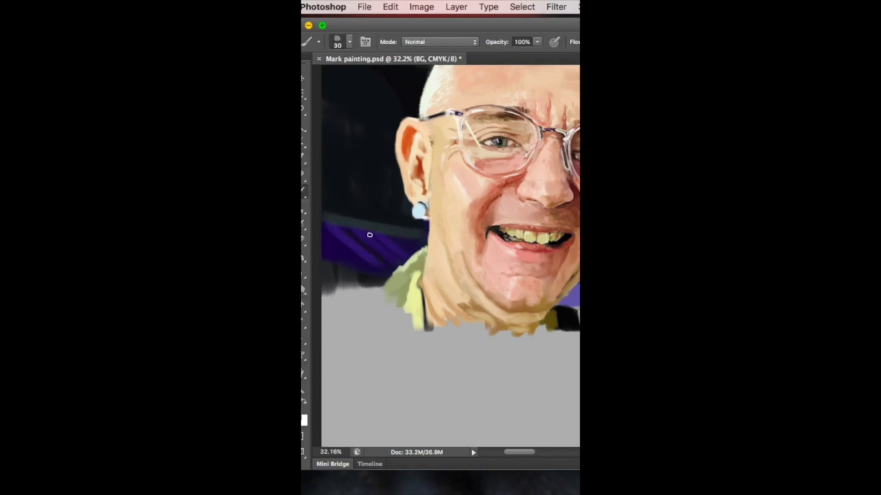
drag(345, 252, 331, 254)
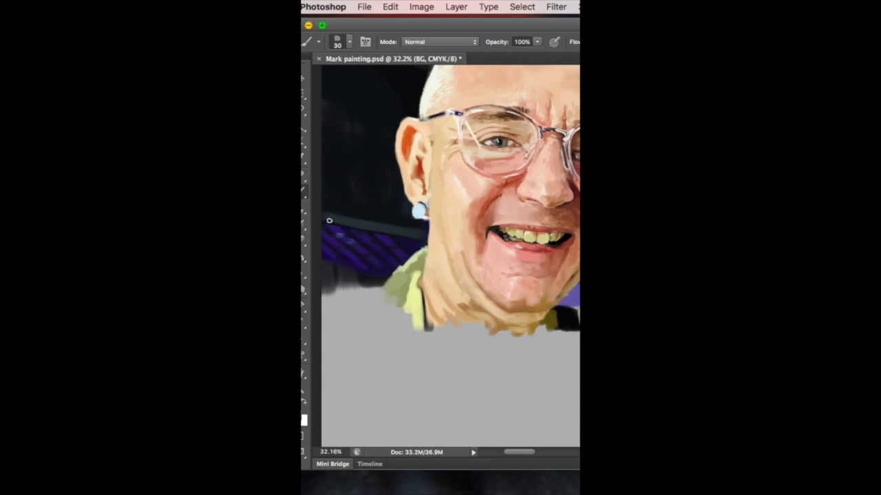
mouse_move(387, 277)
mouse_down()
mouse_move(330, 279)
mouse_move(324, 296)
mouse_up()
scroll(386, 289, down, 5)
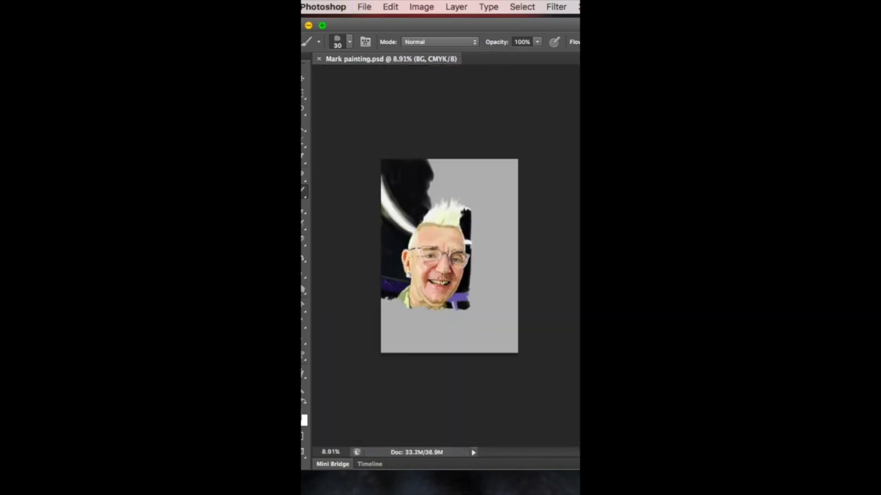
Paint the background above and to the right of the head black with faint vertical streaks.
scroll(447, 254, up, 3)
drag(413, 83, 509, 165)
scroll(447, 255, down, 3)
drag(509, 206, 472, 222)
scroll(472, 222, up, 3)
mouse_move(574, 194)
mouse_down()
mouse_move(496, 227)
mouse_move(509, 224)
mouse_up()
scroll(494, 227, up, 3)
Set the brush to 15 px, refine the mohawk's fine white strands on the painting layer, and save the document.
key(bracketleft)
key(bracketleft)
key(bracketleft)
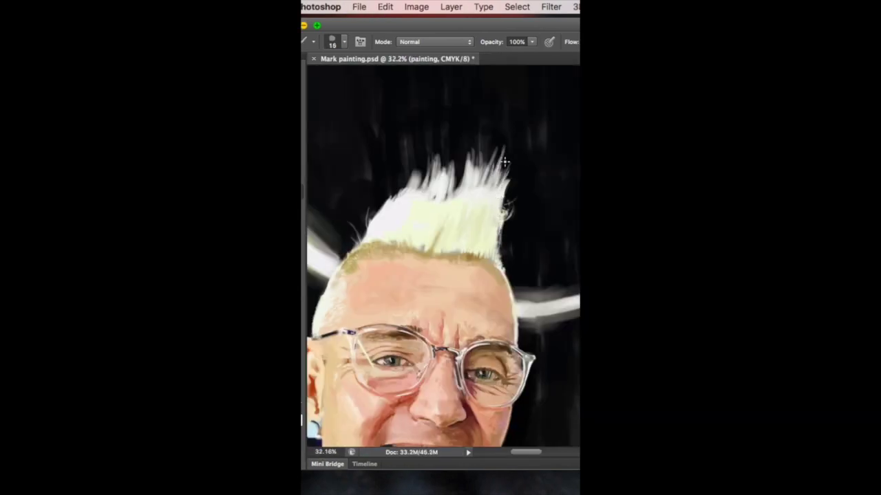
scroll(495, 148, up, 3)
drag(455, 131, 492, 141)
drag(467, 218, 453, 263)
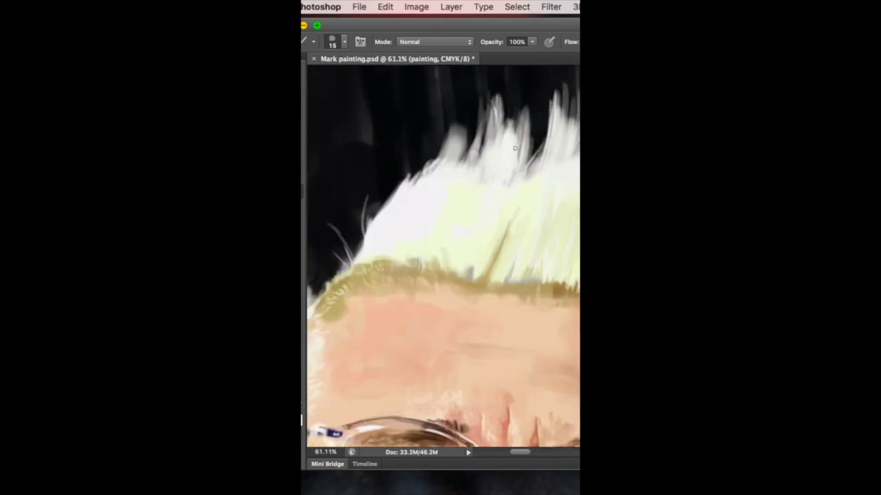
scroll(443, 260, down, 3)
scroll(443, 260, up, 3)
scroll(472, 357, down, 3)
key(ctrl+s)
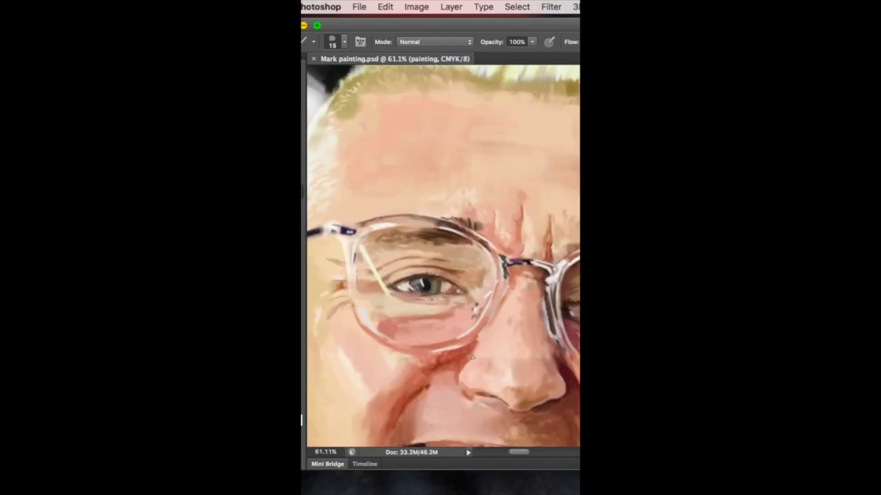
Cover the grey beside the mohawk with black and sweep a curved white light band from the head to the page's right edge.
scroll(443, 260, down, 5)
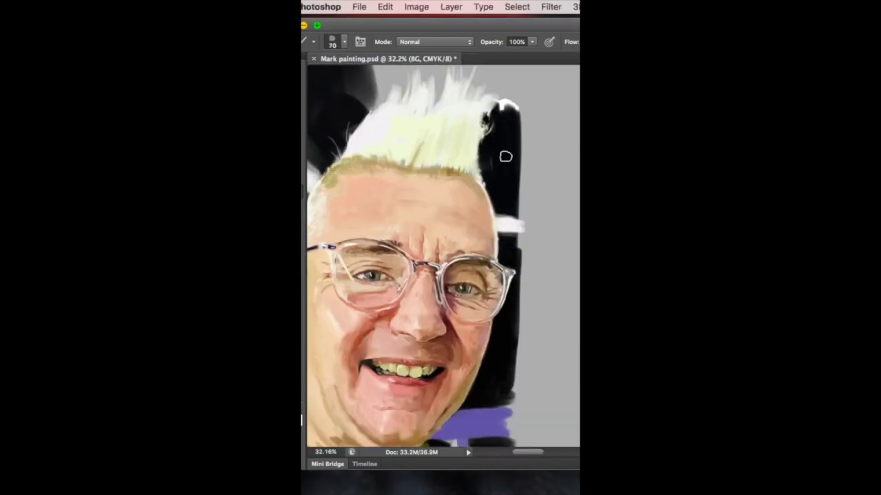
drag(482, 172, 495, 262)
scroll(477, 302, down, 3)
scroll(448, 251, up, 3)
drag(452, 200, 531, 226)
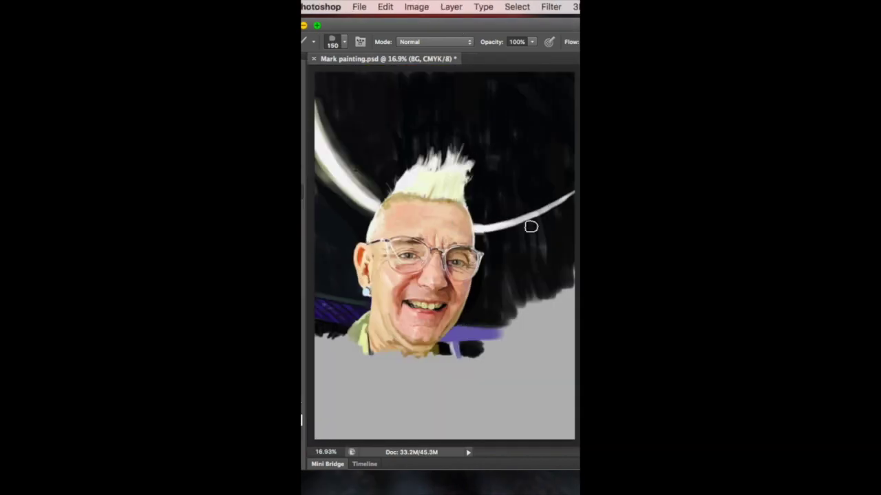
Examine the mohawk's hairline, the glasses and the shaved side of the head up close.
scroll(530, 226, up, 3)
scroll(501, 246, up, 5)
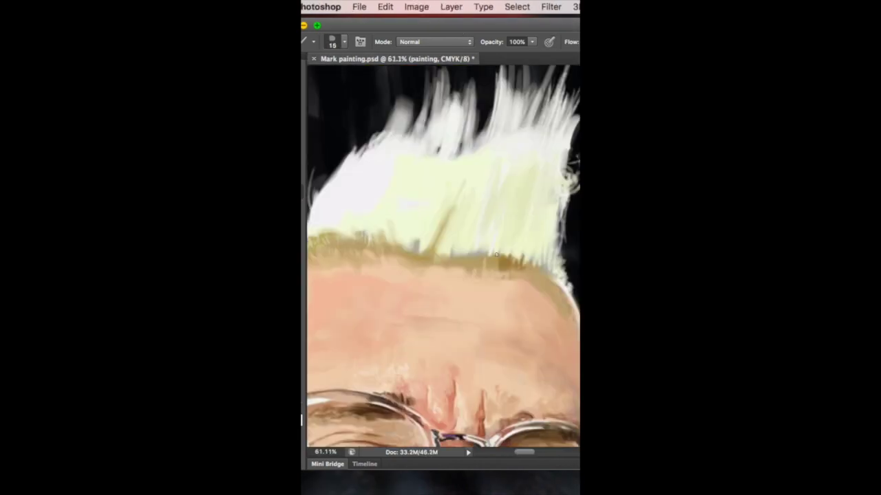
scroll(525, 299, up, 5)
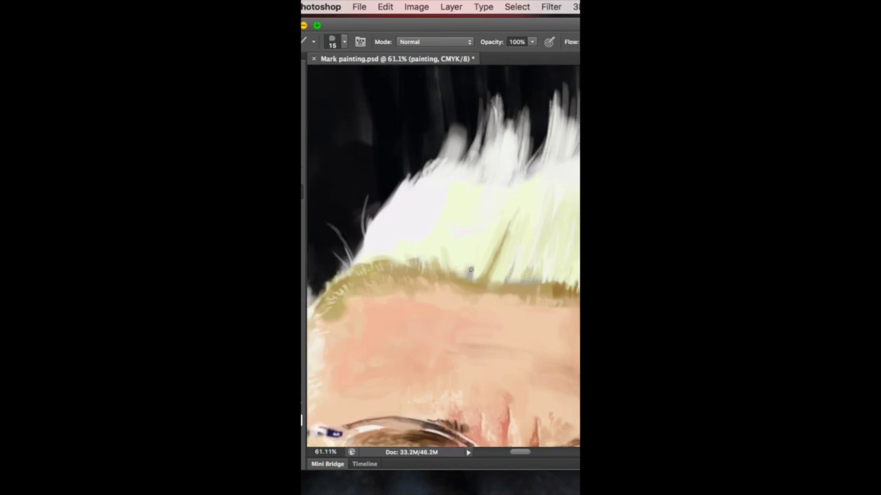
scroll(524, 298, down, 3)
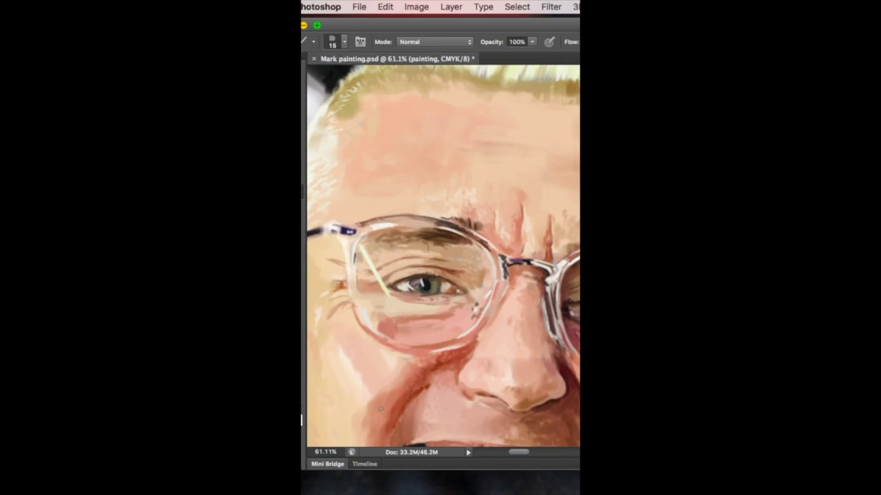
scroll(437, 241, down, 6)
scroll(485, 241, up, 5)
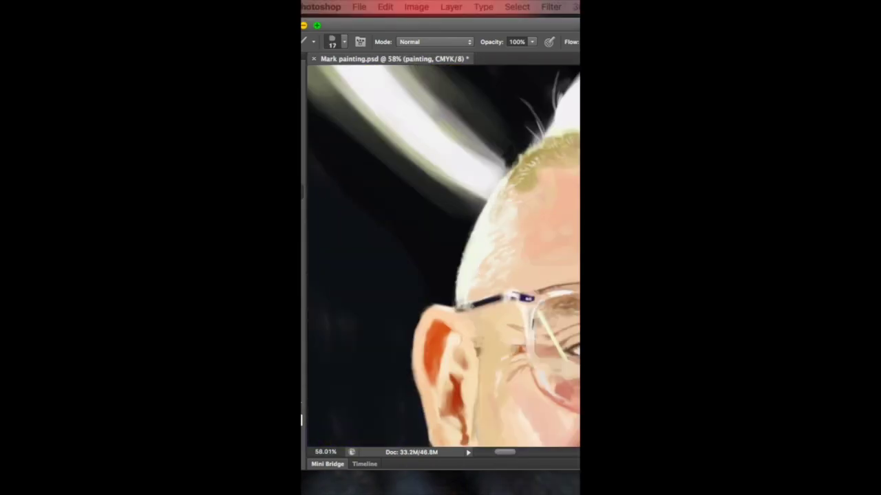
Paint the yellow-green shoulder and shirt collar, with a dark line along the collar and a dark patch beside the neck.
scroll(485, 241, down, 6)
scroll(450, 285, up, 5)
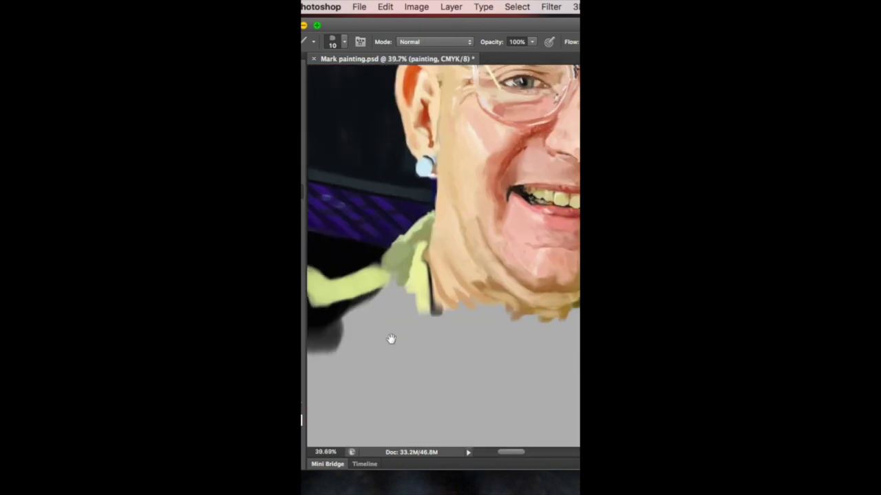
scroll(389, 338, up, 1)
mouse_move(462, 353)
mouse_down()
mouse_move(439, 270)
mouse_move(406, 251)
mouse_move(365, 317)
mouse_up()
scroll(426, 255, down, 2)
scroll(472, 205, down, 1)
scroll(473, 205, right, 2)
drag(554, 272, 532, 322)
drag(403, 196, 385, 248)
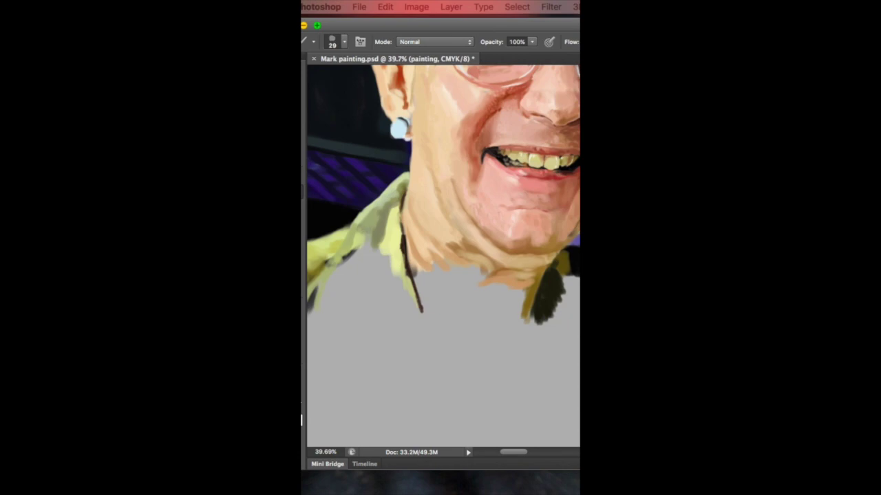
Extend the neck below the chin with peach and tan strokes.
drag(524, 258, 464, 323)
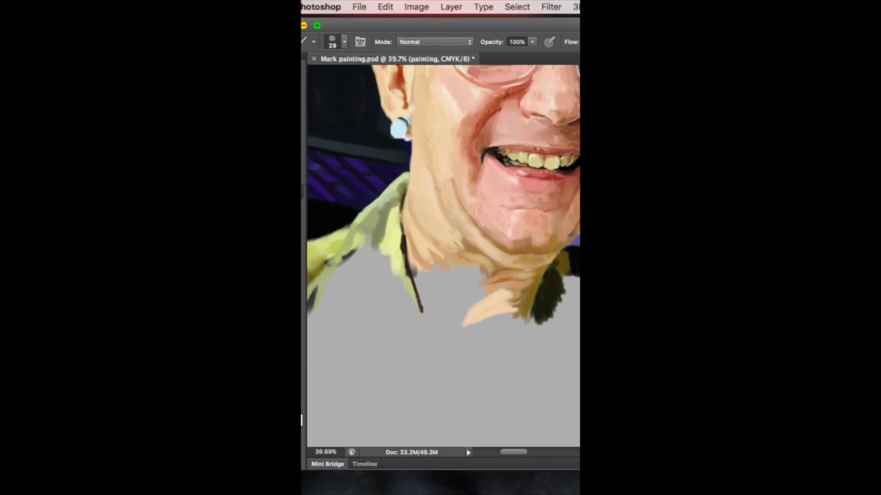
scroll(505, 258, down, 3)
drag(481, 275, 468, 336)
Enlarge the brush to 100 px and block in the pale yellow shirt front with a dark vertical stripe under the collar.
mouse_move(416, 292)
mouse_down()
mouse_move(473, 297)
mouse_move(421, 369)
mouse_up()
key(bracketright)
key(bracketright)
key(bracketright)
key(bracketright)
key(bracketright)
key(bracketright)
key(bracketright)
key(bracketright)
drag(358, 303, 413, 365)
mouse_move(354, 275)
mouse_down()
mouse_move(399, 269)
mouse_move(389, 364)
mouse_up()
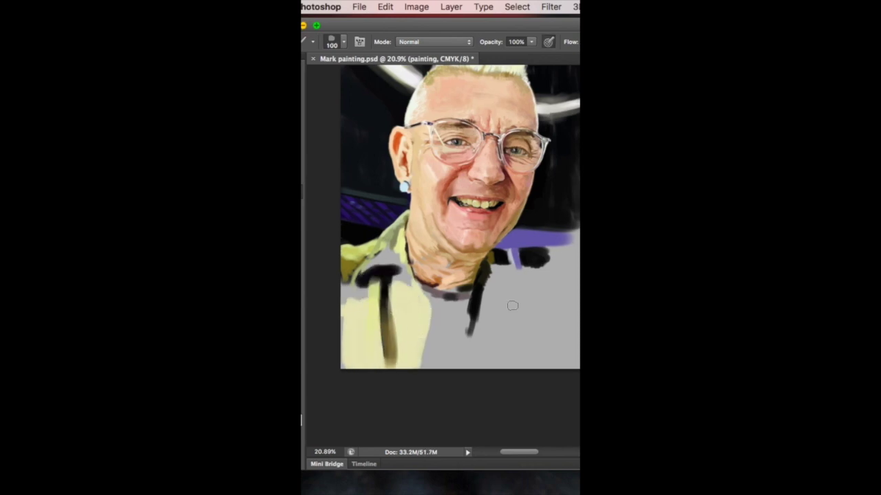
Reduce the brush to 50 px and add green collar tones, a green patch and black edge strokes along the shirt opening.
drag(375, 306, 378, 365)
key(bracketleft)
key(bracketleft)
key(bracketleft)
drag(389, 240, 413, 289)
drag(426, 303, 454, 340)
drag(416, 282, 423, 365)
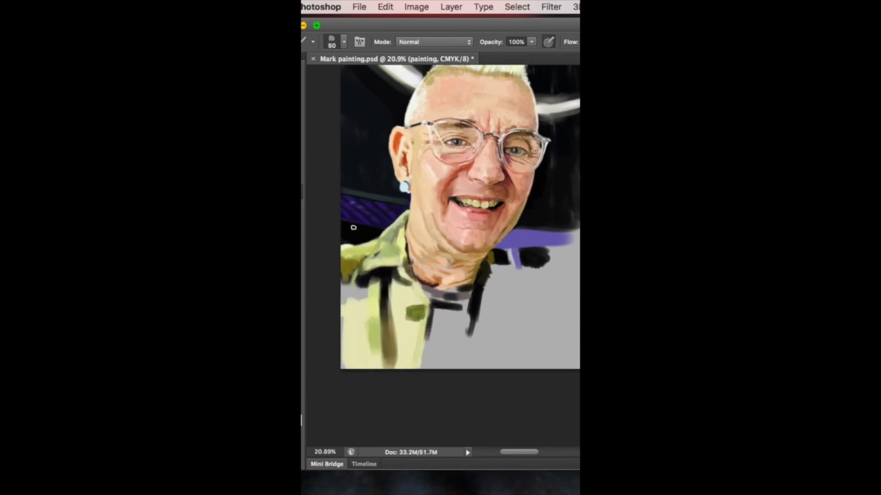
Paint olive-green folds down the sleeve side of the shirt and add dark detail along the collar edge.
drag(392, 275, 361, 354)
mouse_move(365, 283)
mouse_down()
mouse_move(347, 365)
mouse_move(365, 258)
mouse_up()
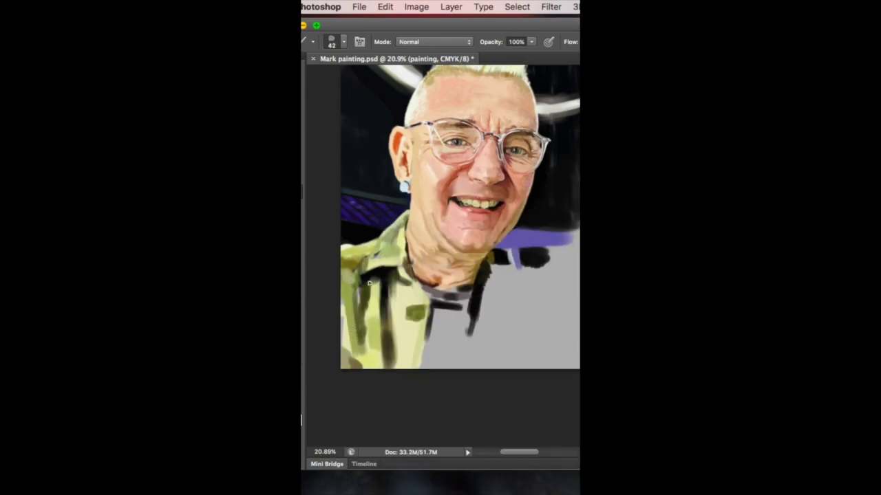
key(bracketleft)
key(bracketleft)
scroll(379, 262, left, 2)
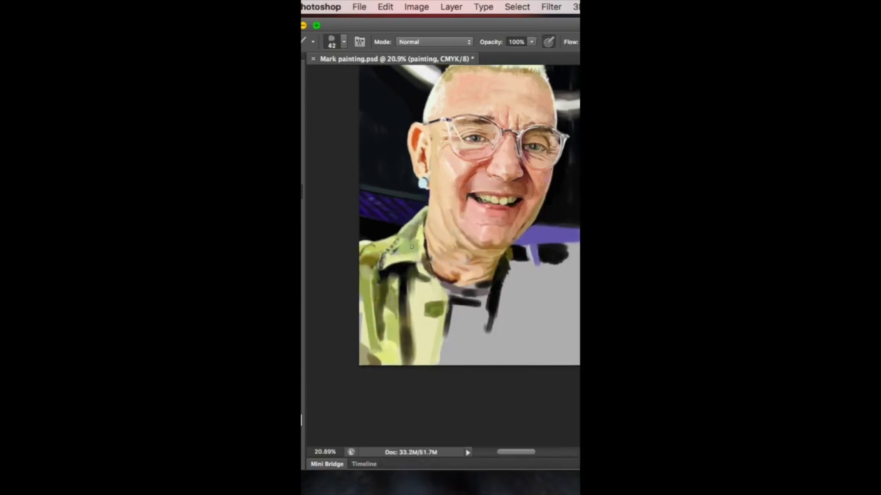
Add dark olive camouflage patches to the collar and shirt front, and shade the neck beside the collar.
drag(462, 270, 487, 261)
key(bracketright)
key(bracketright)
key(bracketright)
drag(437, 275, 423, 340)
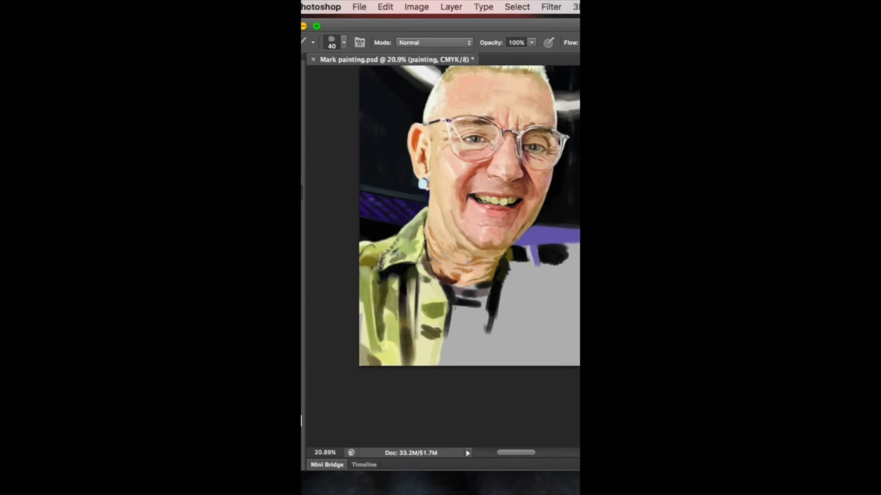
Paint a black T-shirt area beside the shirt opening and strengthen the yellow-green folds on the shirt front.
drag(451, 303, 447, 365)
key(bracketleft)
key(bracketleft)
key(bracketleft)
drag(405, 278, 408, 341)
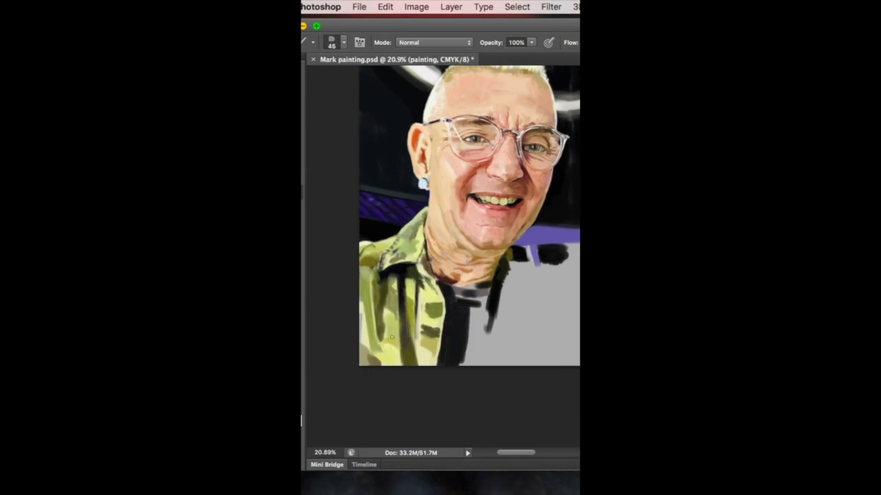
Reduce the brush to 15 px and detail the shirt with collar stitching and fine green fabric lines on the sleeve.
scroll(453, 249, up, 3)
key(bracketleft)
key(bracketleft)
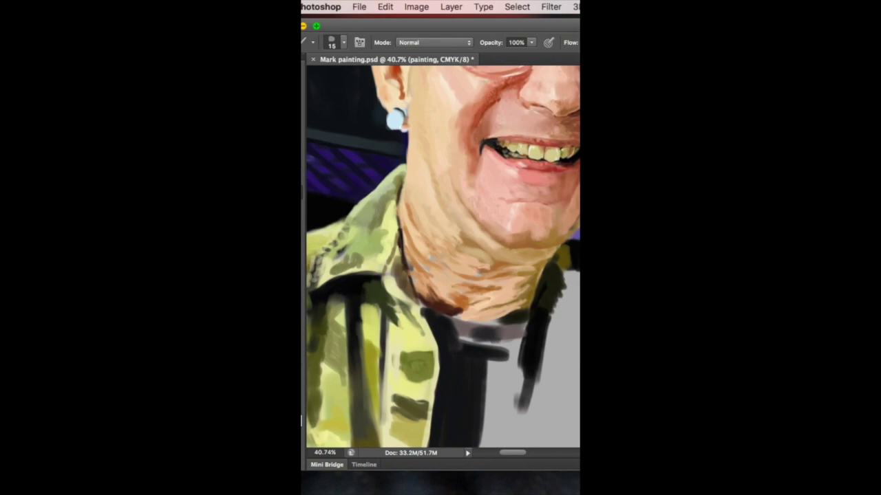
scroll(443, 257, down, 3)
scroll(443, 257, up, 3)
scroll(443, 258, down, 3)
scroll(443, 258, up, 3)
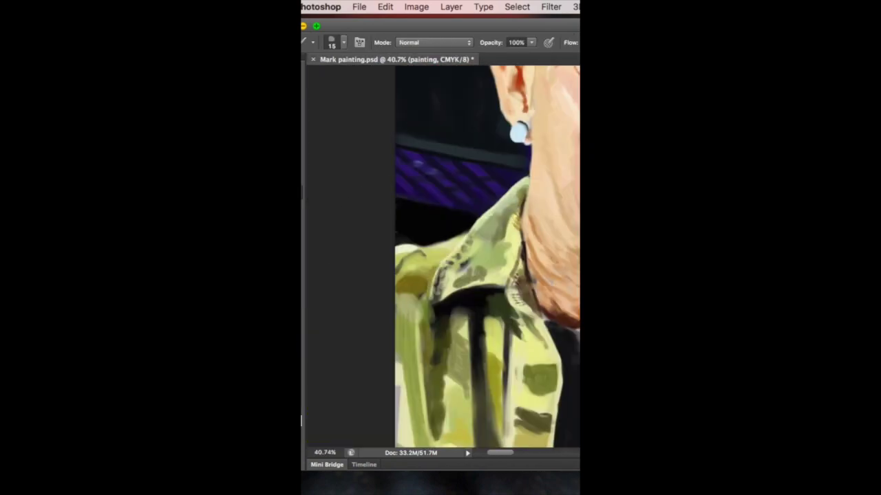
scroll(487, 257, down, 5)
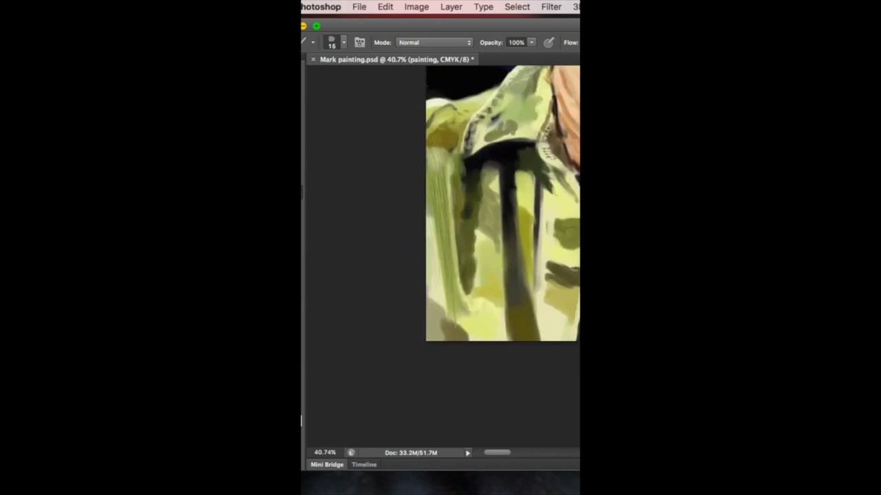
Add fine fabric lines to the camouflage patches on the shirt front and darken the T-shirt below the neck.
scroll(481, 203, right, 3)
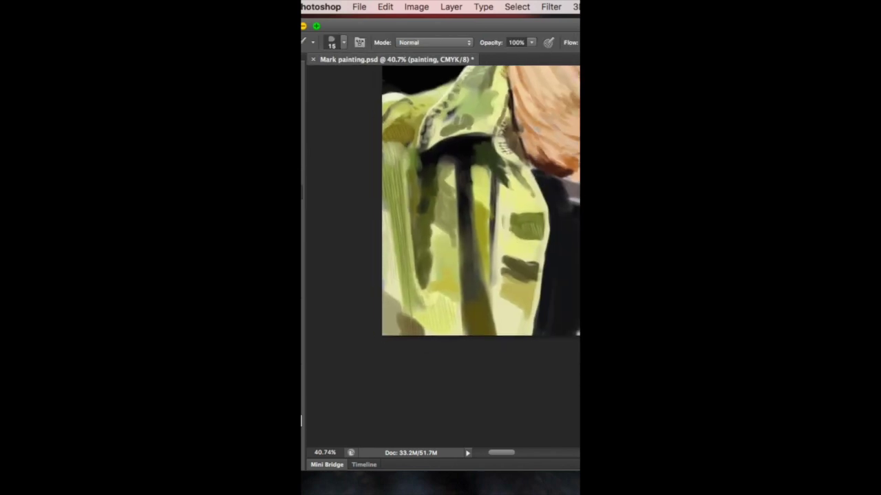
scroll(443, 255, right, 3)
scroll(443, 255, up, 3)
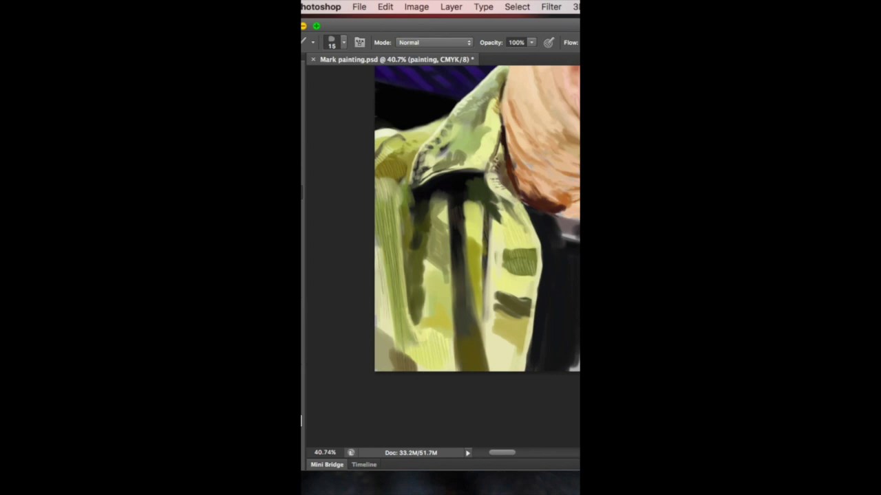
scroll(477, 220, down, 4)
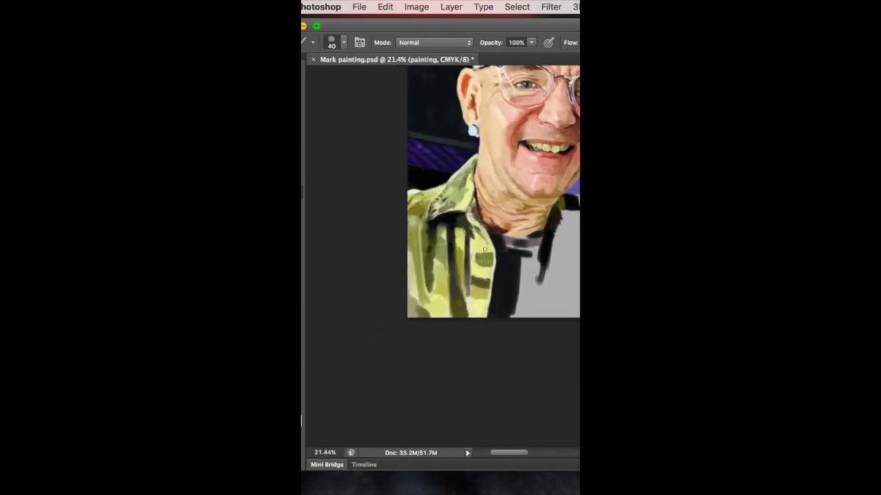
scroll(415, 292, right, 1)
scroll(414, 292, up, 4)
drag(472, 282, 508, 259)
scroll(422, 232, down, 4)
scroll(441, 220, down, 2)
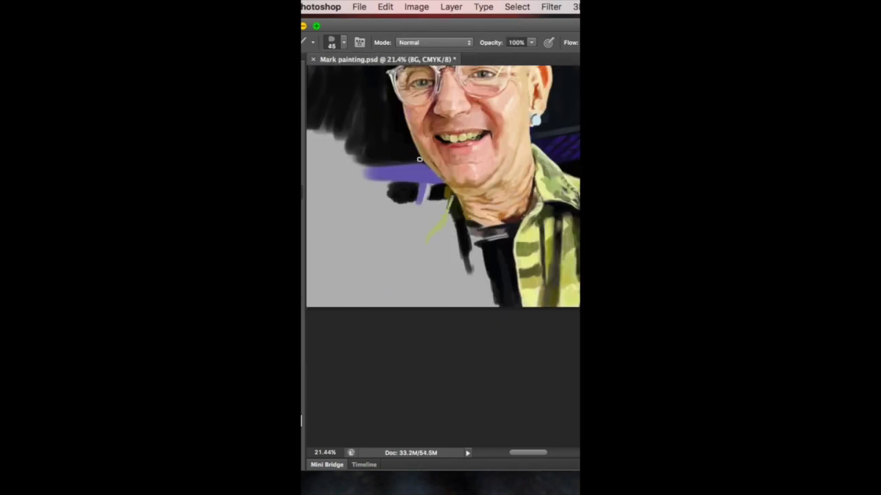
Paint the background beside the jaw on the BG layer with a purple beam, black patches and a purple and light grey post.
scroll(441, 206, up, 4)
scroll(440, 207, down, 8)
key(bracketright)
key(bracketright)
key(bracketright)
key(bracketright)
key(bracketright)
key(bracketright)
key(bracketright)
key(bracketleft)
key(bracketleft)
key(bracketleft)
key(bracketleft)
key(bracketleft)
key(bracketleft)
key(bracketleft)
key(bracketleft)
key(bracketleft)
key(bracketleft)
key(bracketleft)
key(bracketleft)
scroll(390, 241, up, 4)
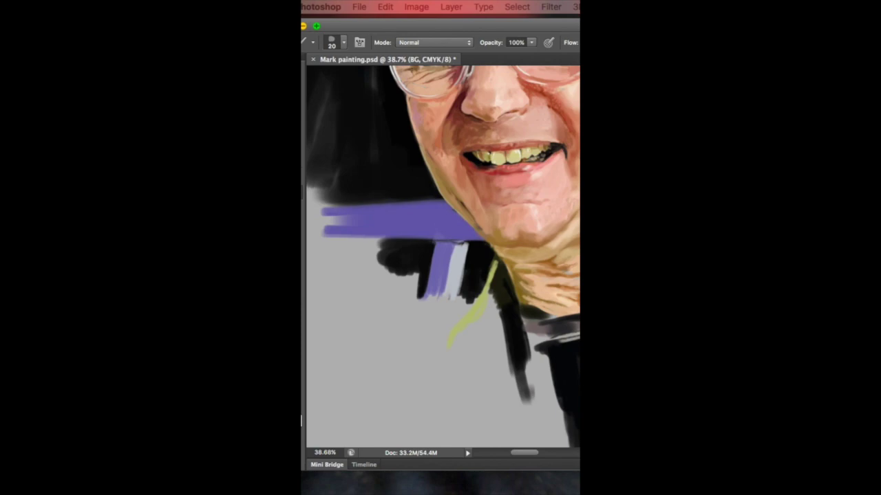
scroll(448, 196, up, 4)
scroll(419, 252, down, 6)
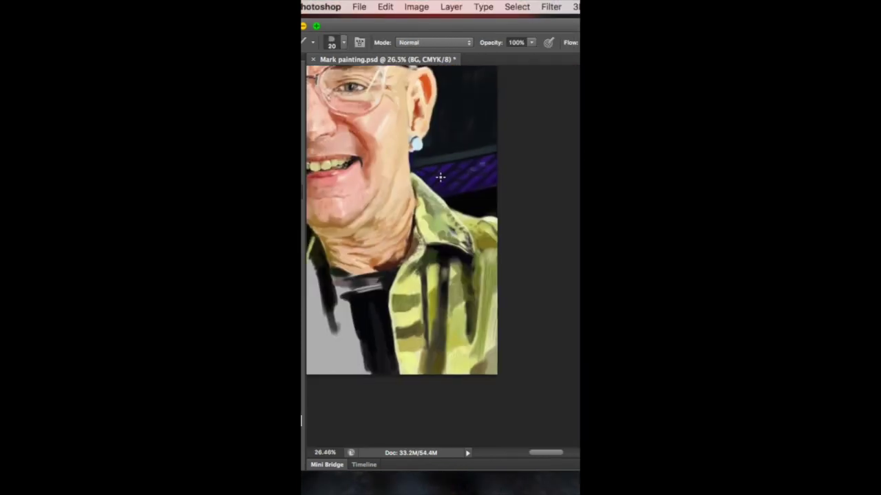
Refine the skin creases around the eye inside the glasses on the painting layer, using a smaller brush.
scroll(441, 177, up, 5)
scroll(440, 248, up, 5)
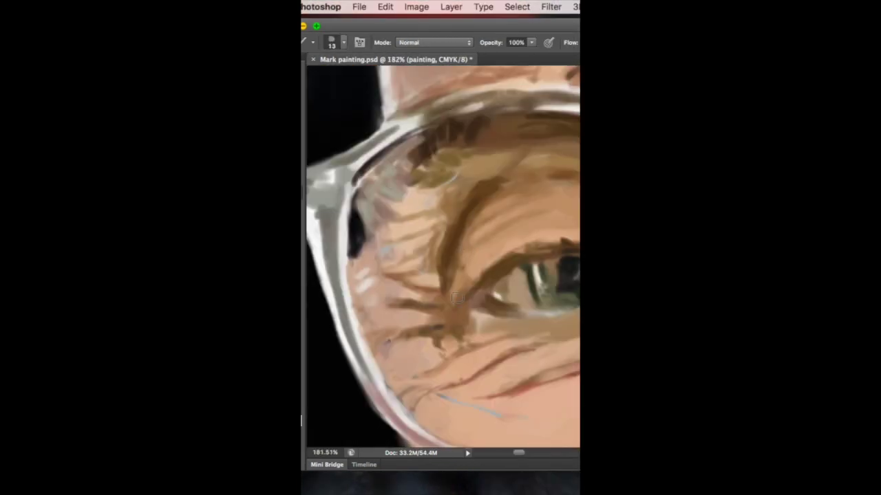
key(bracketleft)
key(bracketleft)
key(bracketleft)
scroll(385, 268, down, 8)
scroll(358, 303, up, 4)
key(bracketleft)
key(bracketleft)
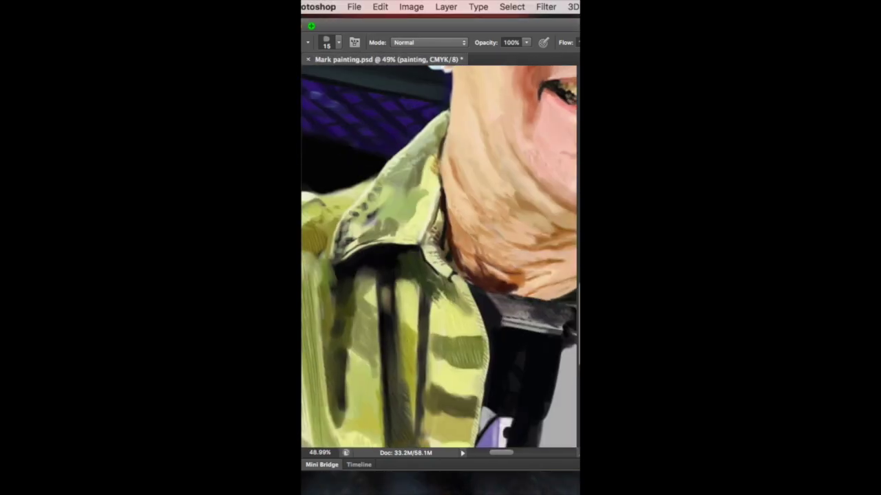
Paint an off-white, three-section label on the black T-shirt area with a 7 px brush and begin its first letter.
scroll(439, 260, down, 6)
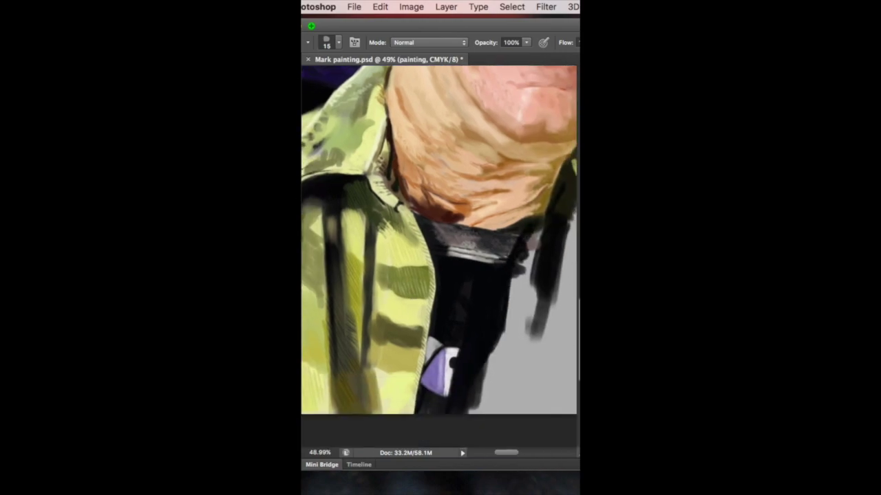
scroll(419, 278, up, 4)
scroll(419, 278, up, 3)
key(bracketleft)
key(bracketleft)
key(bracketleft)
key(bracketleft)
key(bracketleft)
drag(475, 242, 523, 259)
drag(460, 302, 463, 319)
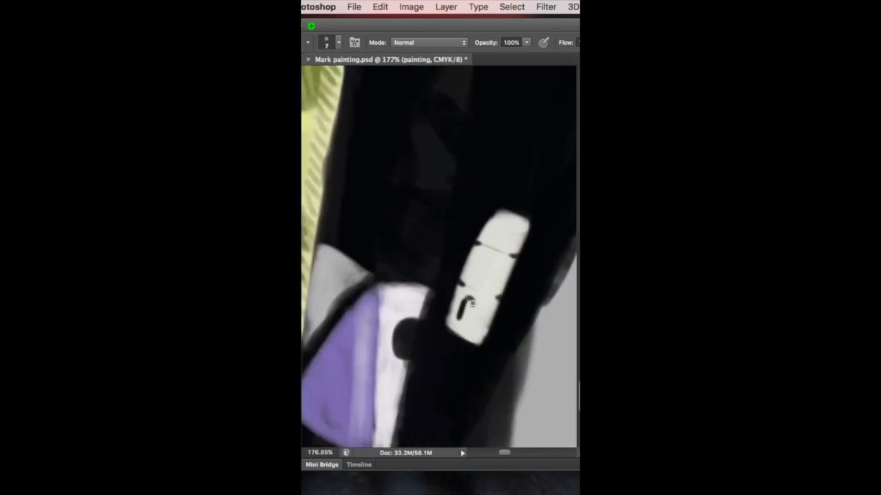
Paint the remaining black block letters inside the sections of the off-white label.
key(bracketleft)
key(bracketleft)
key(bracketleft)
key(bracketleft)
drag(482, 255, 497, 289)
drag(497, 227, 517, 242)
alt+click(507, 232)
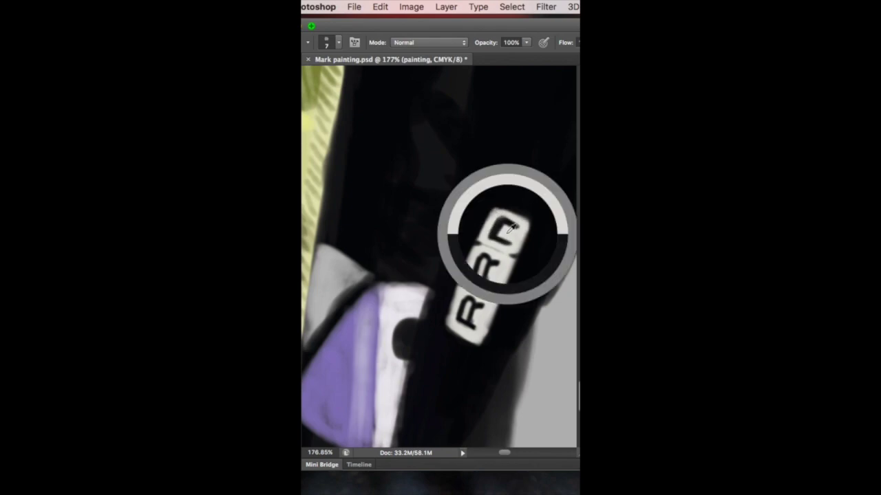
Add a small white star above the label and tiny white text lines beside it, using a rotated view.
key(r)
mouse_move(481, 206)
mouse_down()
mouse_move(385, 289)
mouse_move(514, 322)
mouse_up()
key(b)
key(bracketright)
key(bracketright)
drag(377, 328, 513, 331)
alt+click(374, 267)
key(z)
drag(374, 267, 344, 275)
key(r)
key(b)
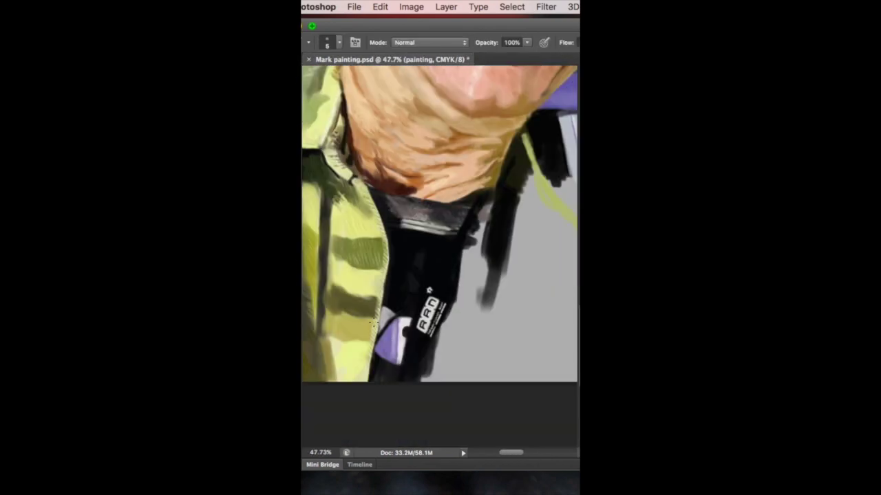
Block in the yellow-green shirt front on the unfinished side of the T-shirt with a 35 px brush.
drag(385, 289, 409, 322)
mouse_move(517, 236)
mouse_down()
mouse_move(492, 344)
mouse_move(451, 413)
mouse_move(501, 337)
mouse_up()
drag(551, 234, 510, 336)
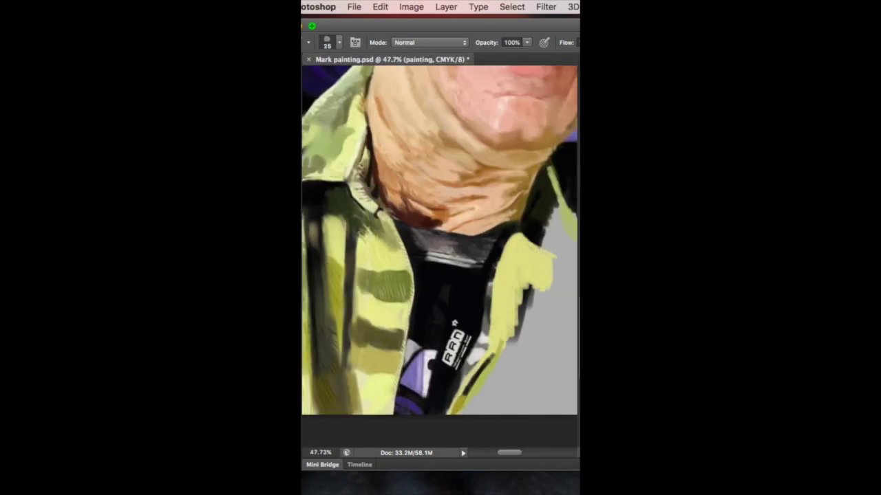
Paint the second collar flap in olive and yellow-green tones and add a dark shadow on the shirt front below it.
key(bracketright)
key(ctrl+minus)
key(ctrl+minus)
mouse_move(481, 206)
mouse_down()
mouse_move(347, 198)
mouse_move(480, 268)
mouse_up()
drag(367, 215, 396, 200)
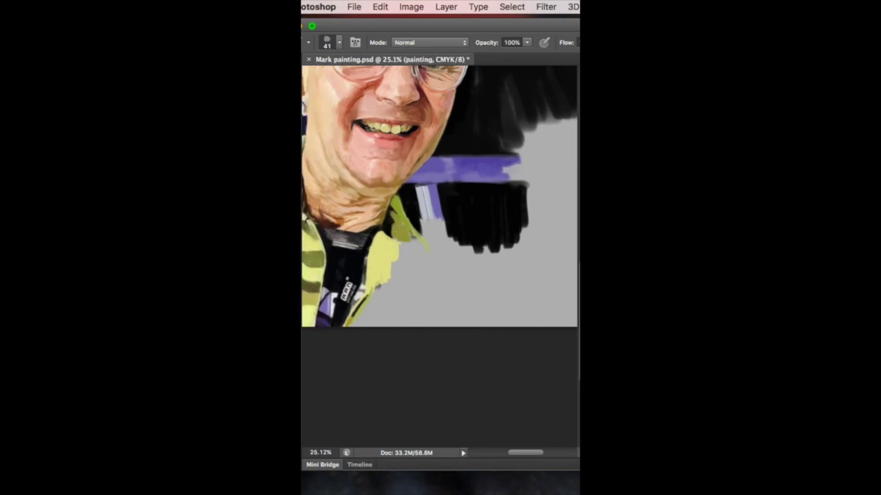
alt+click(401, 212)
mouse_move(413, 241)
mouse_down()
mouse_move(443, 268)
mouse_move(434, 244)
mouse_up()
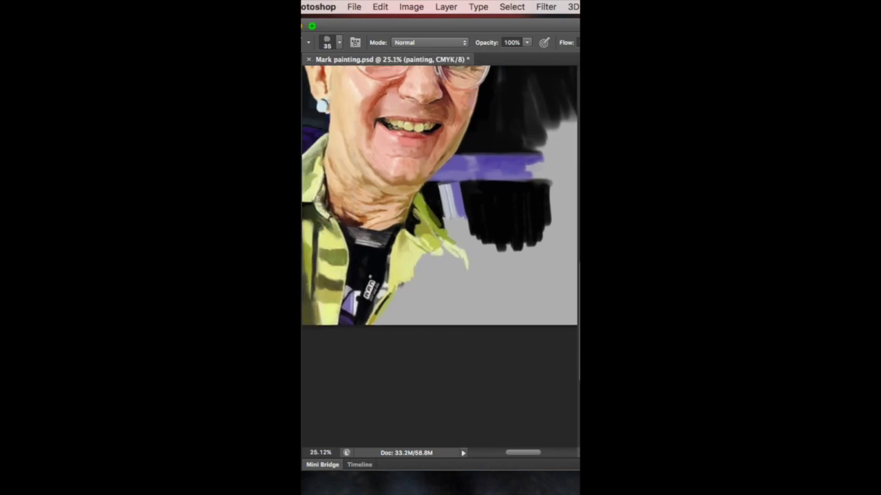
drag(415, 200, 454, 204)
mouse_move(472, 261)
mouse_down()
mouse_move(433, 320)
mouse_move(472, 264)
mouse_up()
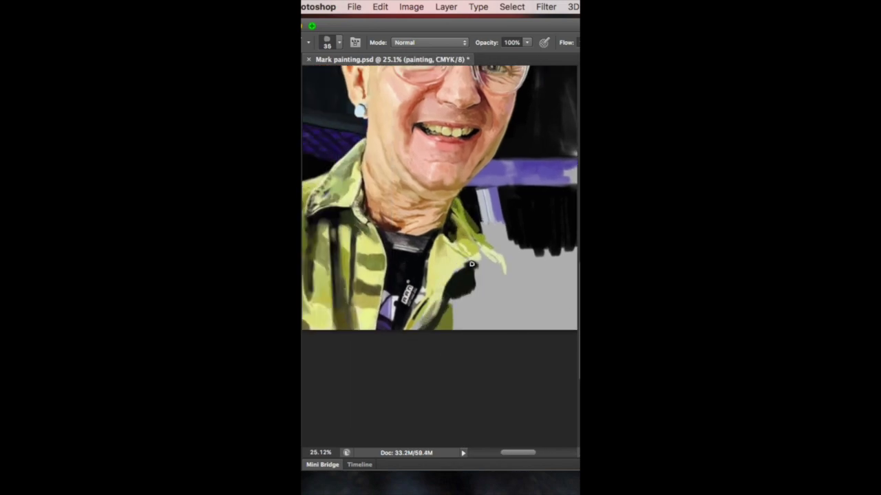
Define the collar tip, extend the black background beside the shirt, and paint a grey-green metallic cylinder behind the collar.
alt+click(491, 236)
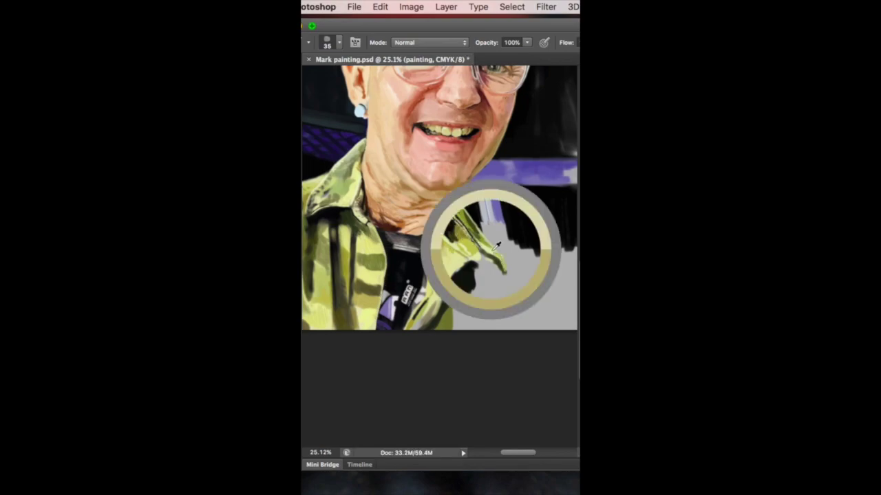
drag(477, 231, 533, 229)
drag(533, 229, 477, 231)
drag(482, 330, 526, 233)
key(bracketleft)
key(bracketleft)
key(bracketleft)
key(bracketleft)
drag(425, 233, 476, 235)
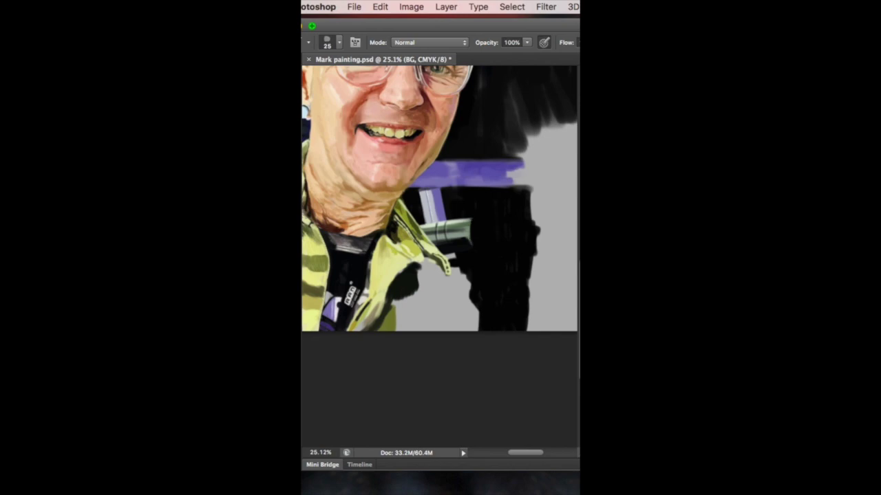
Block in the shoulder below the collar in light green on the painting layer with a 60 px brush and blend its shadow.
key(alt+bracketright)
key(bracketright)
key(bracketright)
key(bracketright)
key(bracketright)
drag(468, 282, 399, 323)
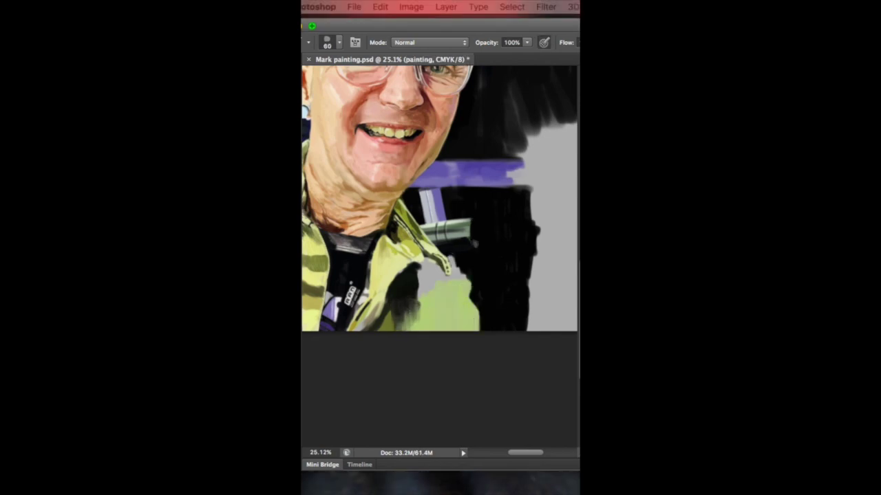
key(bracketleft)
key(bracketleft)
scroll(439, 199, left, 3)
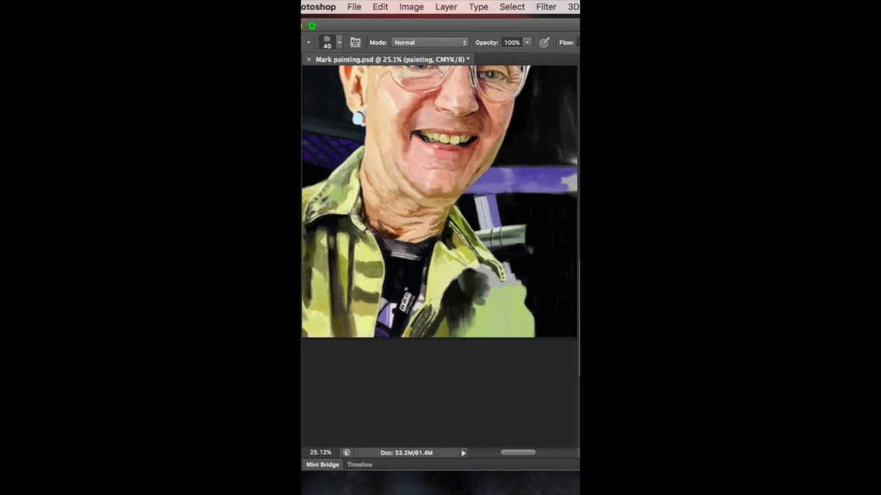
Refine the ear, the edges around the earring and the cheek with small brush sizes down to 6 px.
scroll(439, 200, up, 2)
scroll(347, 110, up, 6)
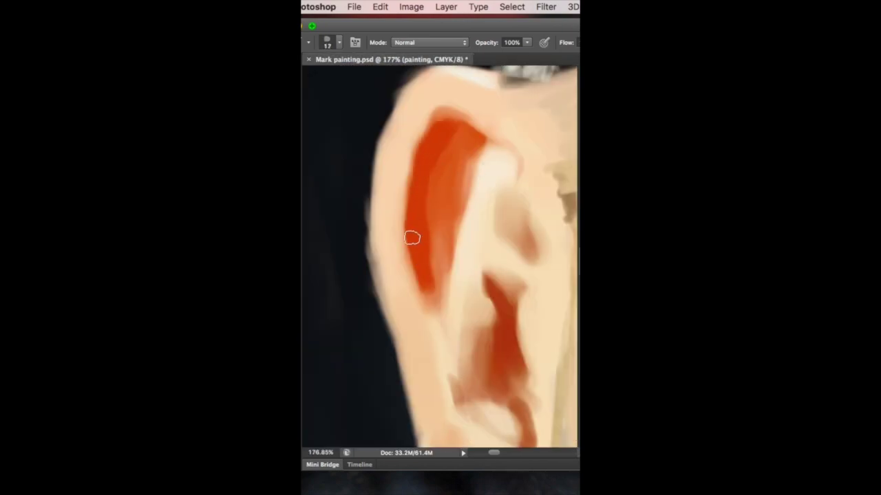
scroll(440, 254, down, 1)
key(bracketleft)
key(bracketleft)
key(bracketleft)
scroll(471, 234, down, 5)
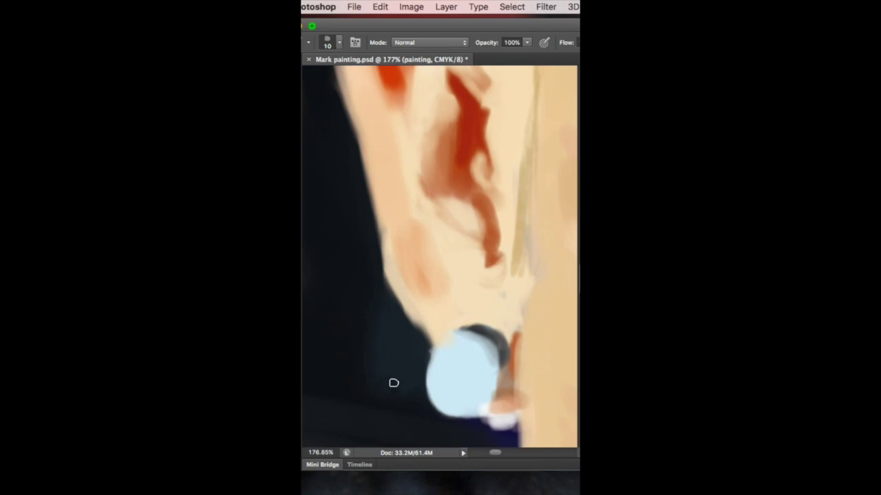
scroll(462, 283, down, 5)
scroll(389, 261, up, 2)
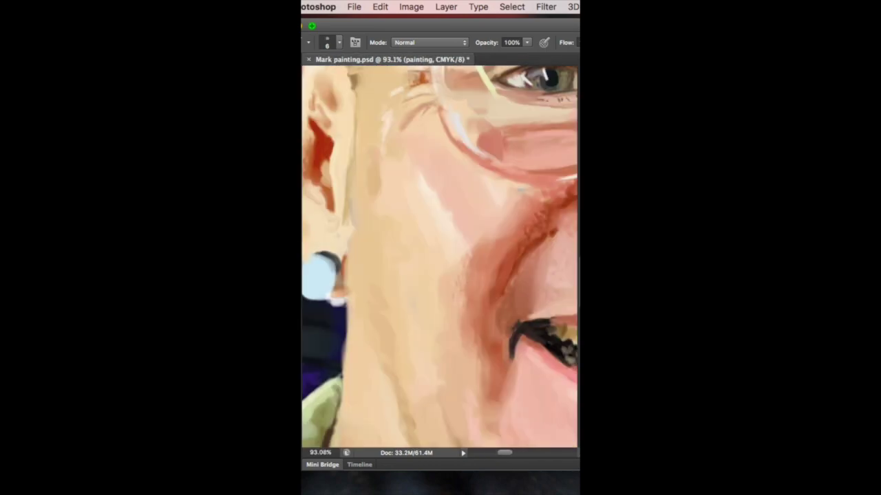
scroll(461, 275, down, 2)
key(bracketleft)
key(bracketleft)
scroll(439, 254, down, 5)
scroll(426, 330, up, 5)
Fill the gap under the collar tip with dark olive and add green camouflage patches to the shoulder.
key(bracketright)
key(bracketright)
key(bracketright)
mouse_move(496, 213)
mouse_down()
mouse_move(523, 276)
mouse_move(489, 325)
mouse_up()
scroll(476, 331, down, 3)
key(bracketright)
key(bracketright)
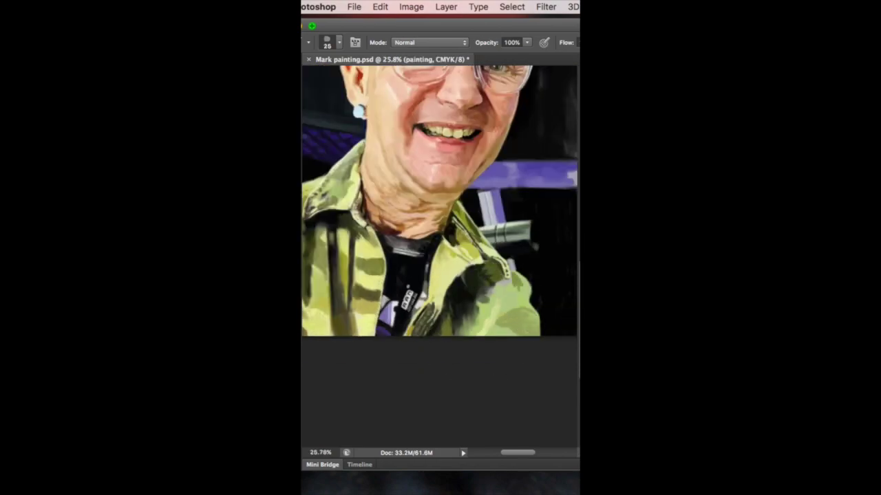
Paint olive and light green camouflage shapes across the shoulder and sleeve with a 20 px brush.
scroll(439, 200, left, 2)
scroll(440, 199, down, 2)
key(bracketleft)
mouse_move(510, 295)
mouse_down()
mouse_move(471, 266)
mouse_move(555, 293)
mouse_up()
mouse_move(493, 270)
mouse_down()
mouse_move(544, 293)
mouse_move(532, 246)
mouse_up()
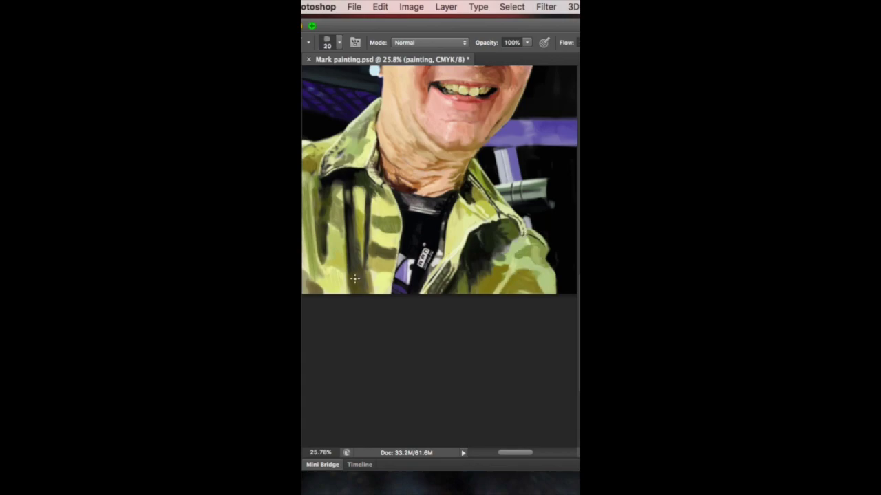
Extend the camouflage shirt downward to cover the empty grey strip at the page's lower edge.
drag(469, 286, 511, 411)
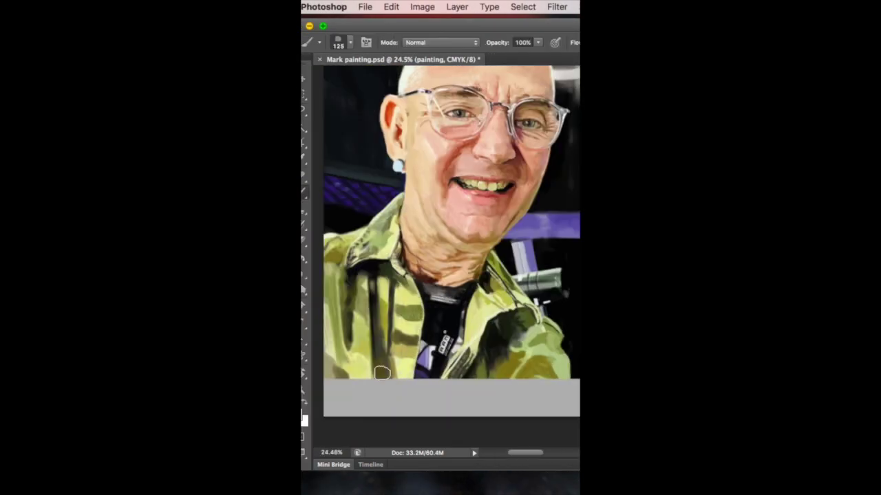
mouse_move(385, 354)
mouse_down()
mouse_move(406, 403)
mouse_move(440, 413)
mouse_move(381, 325)
mouse_move(398, 415)
mouse_move(338, 392)
mouse_move(366, 395)
mouse_move(329, 309)
mouse_up()
drag(399, 416, 324, 391)
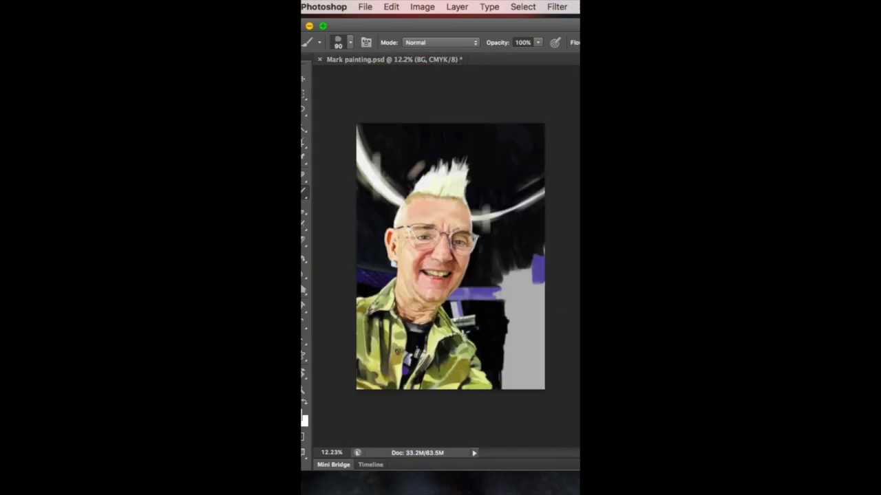
Fill the remaining grey background with black and block in a dark purple microphone windscreen beside the face.
drag(537, 275, 492, 259)
mouse_move(530, 296)
mouse_down()
mouse_move(505, 342)
mouse_move(516, 282)
mouse_move(509, 296)
mouse_move(466, 273)
mouse_up()
key(super+equal)
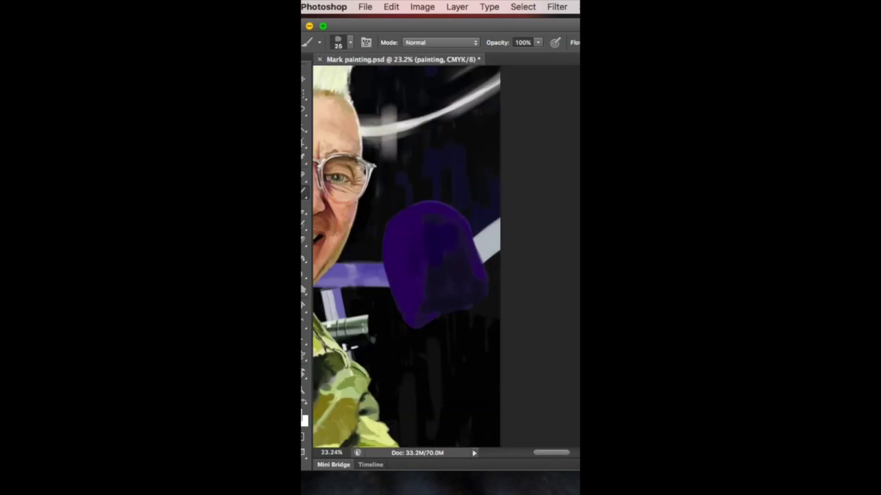
Paint the off-white microphone collar under the purple windscreen, with a red stripe along its lower edge.
scroll(441, 260, left, 2)
drag(456, 323, 503, 302)
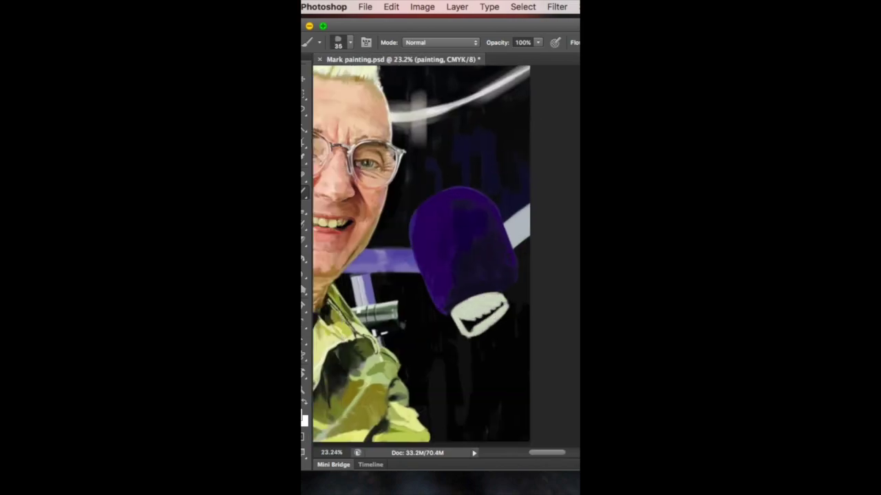
scroll(453, 340, down, 1)
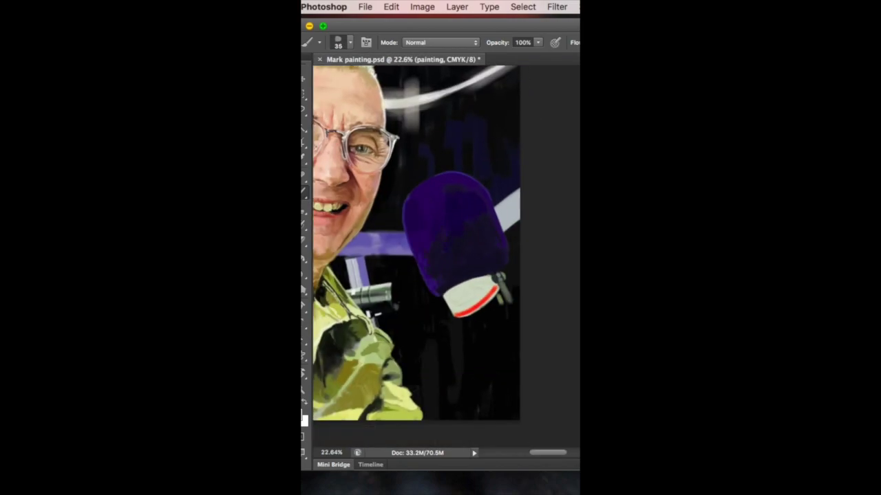
Paint a magenta diamond logo on the off-white microphone collar and a green shape beneath the red stripe.
scroll(486, 342, up, 10)
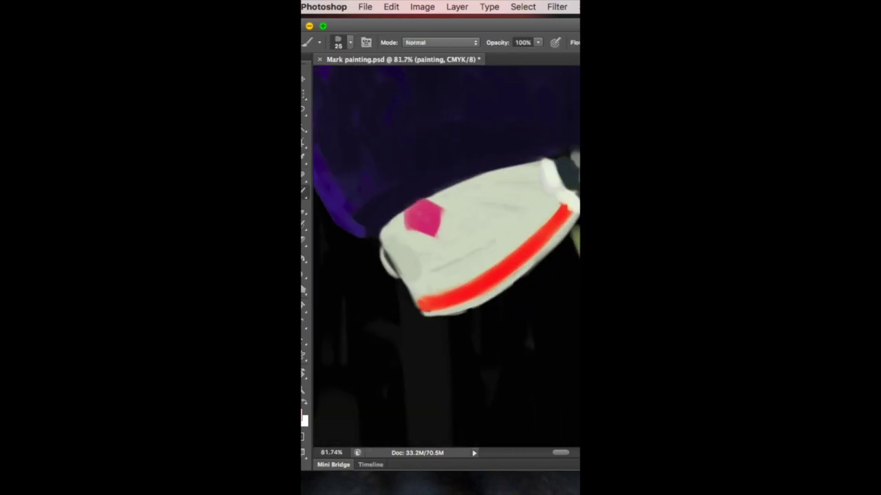
drag(413, 210, 436, 238)
scroll(447, 262, down, 2)
mouse_move(503, 201)
mouse_down()
mouse_move(522, 211)
mouse_move(543, 179)
mouse_up()
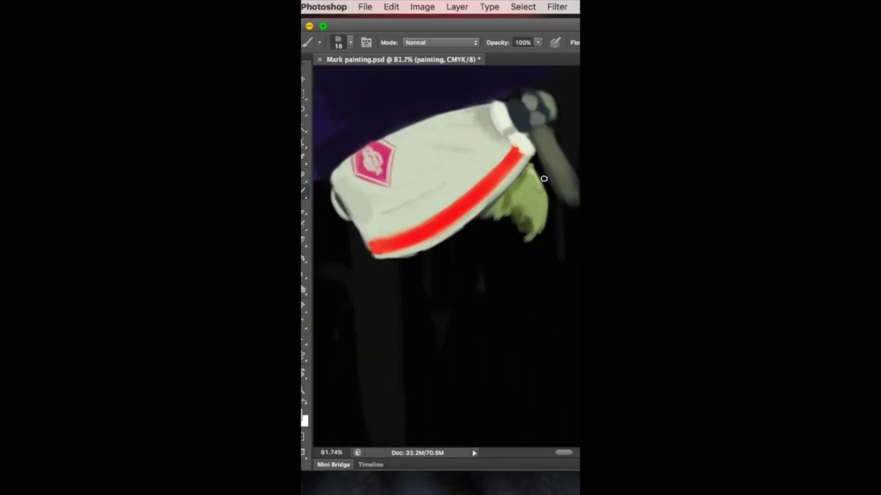
Complete the olive-green underside of the microphone and paint the dark bracket arm with a pale knob beside it.
scroll(558, 83, down, 4)
key(])
key(])
key(])
scroll(440, 244, up, 2)
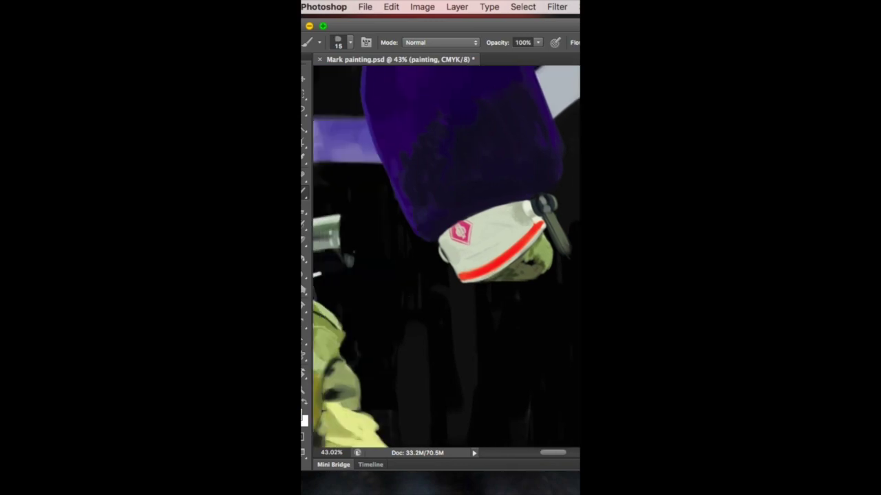
scroll(441, 244, down, 2)
scroll(446, 316, up, 4)
right_click(428, 215)
drag(429, 215, 425, 215)
key(Return)
scroll(411, 255, down, 2)
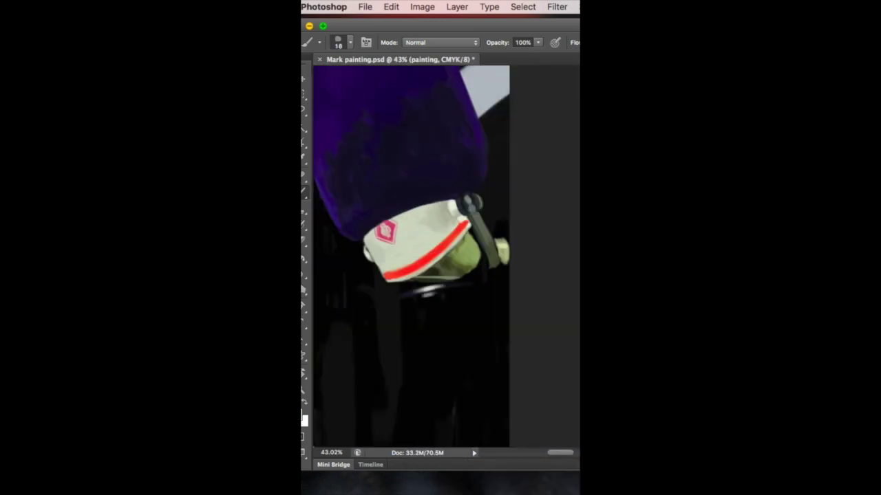
Paint the microphone stand below the bracket with a dark ring, a white joint and a dark grey cylindrical base.
drag(406, 308, 475, 296)
mouse_move(421, 342)
mouse_down()
mouse_move(471, 339)
mouse_move(473, 377)
mouse_up()
drag(423, 352, 474, 392)
scroll(433, 255, down, 3)
drag(474, 313, 489, 305)
scroll(523, 275, down, 5)
scroll(537, 248, up, 5)
alt+click(467, 353)
key(bracketright)
mouse_move(481, 334)
mouse_down()
mouse_move(468, 369)
mouse_move(438, 379)
mouse_up()
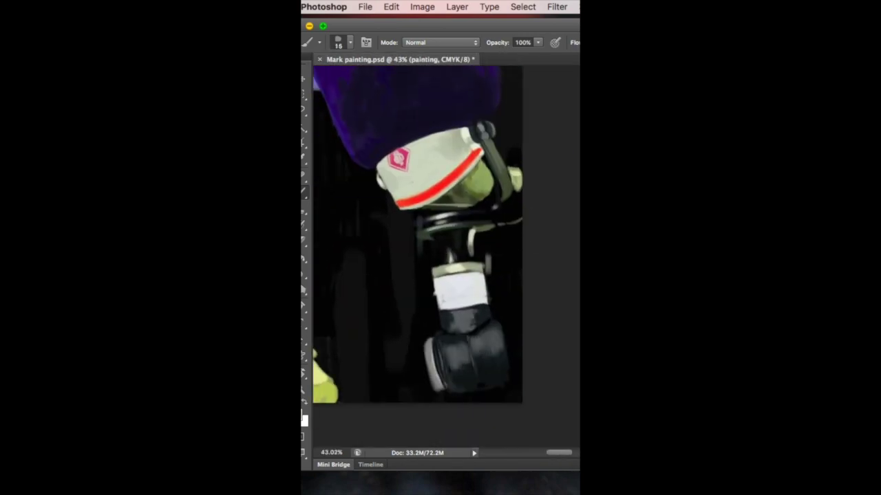
Paint a thin, curved dark cable hanging beside the white joint and dark base of the microphone stand.
drag(418, 314, 409, 383)
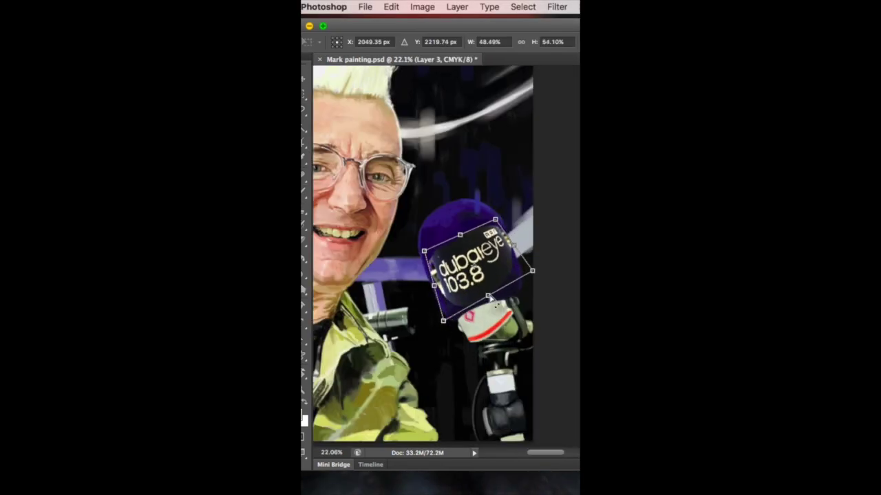
Warp the tilted "dubai eye 103.8" logo with its ARN tag around the purple windscreen and touch up its white lettering with the brush.
right_click(392, 222)
right_click(438, 256)
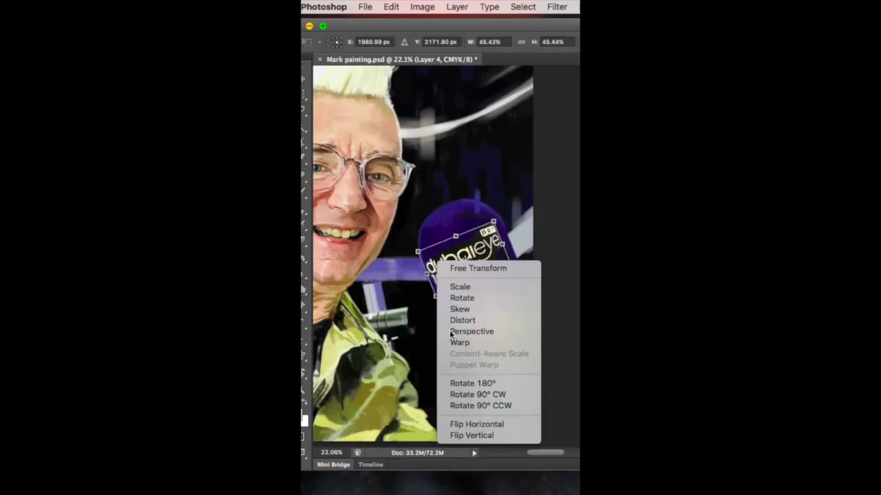
click(457, 342)
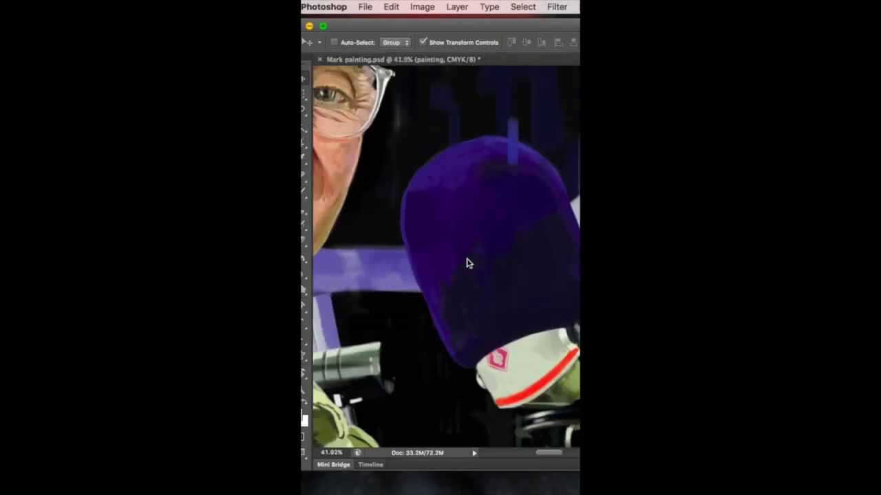
key(b)
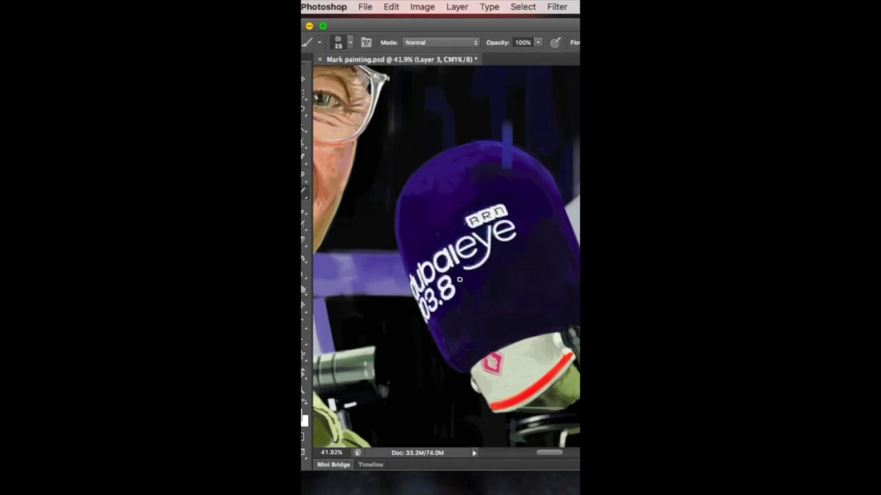
scroll(396, 250, up, 3)
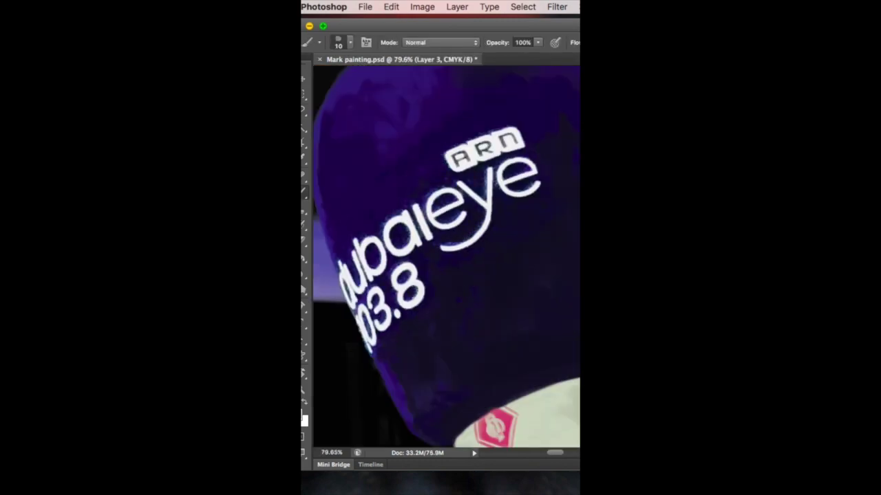